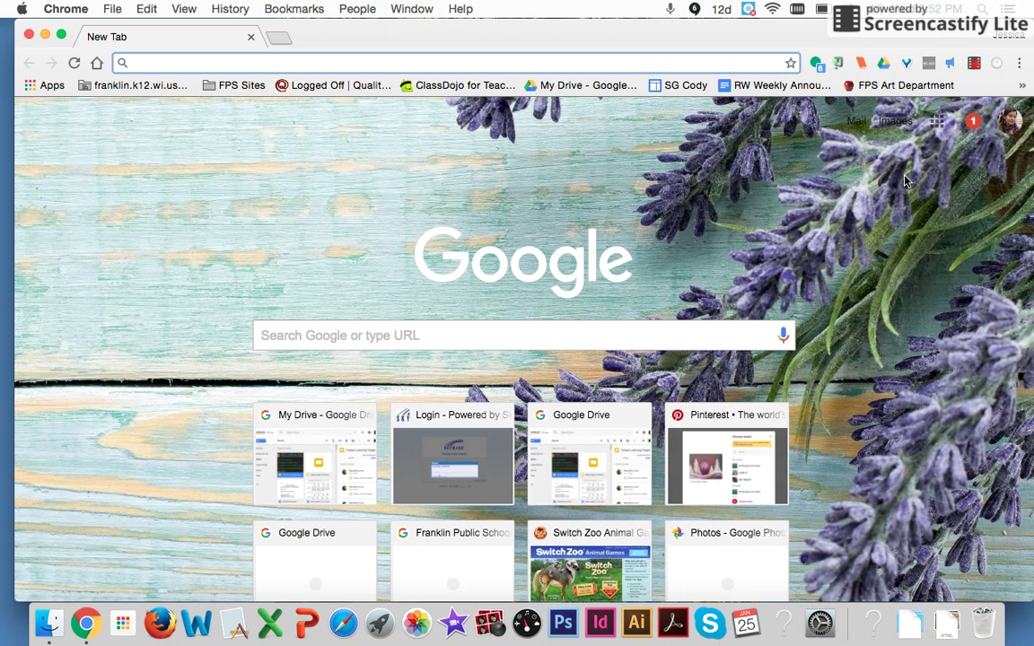
# - Open My Drive from the bookmarks and create a new blank Google Docs document
pyautogui.click(615, 88)
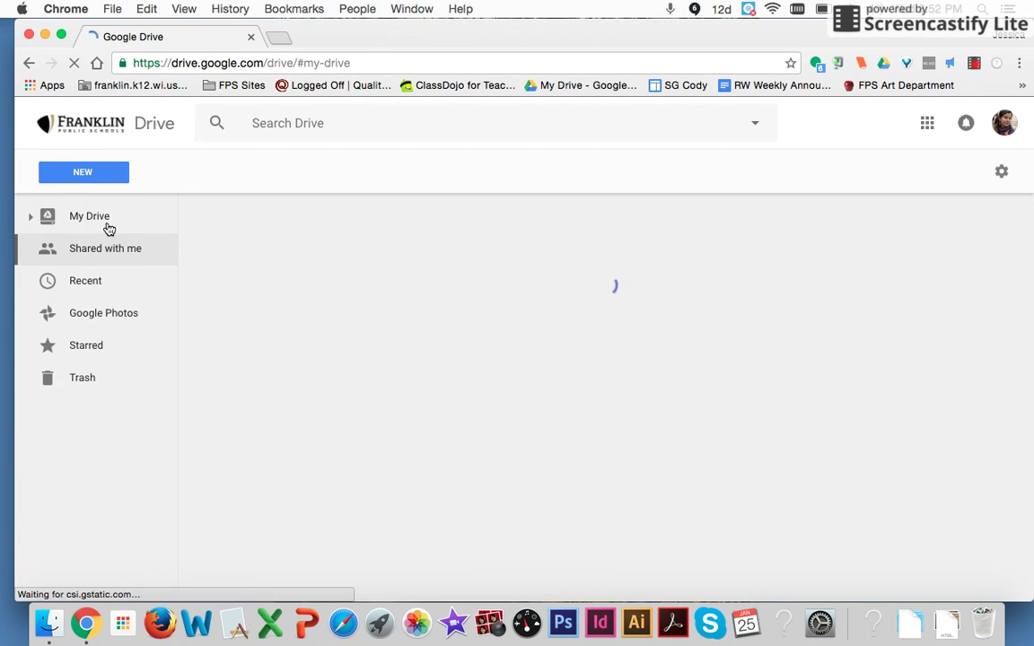
pyautogui.click(97, 179)
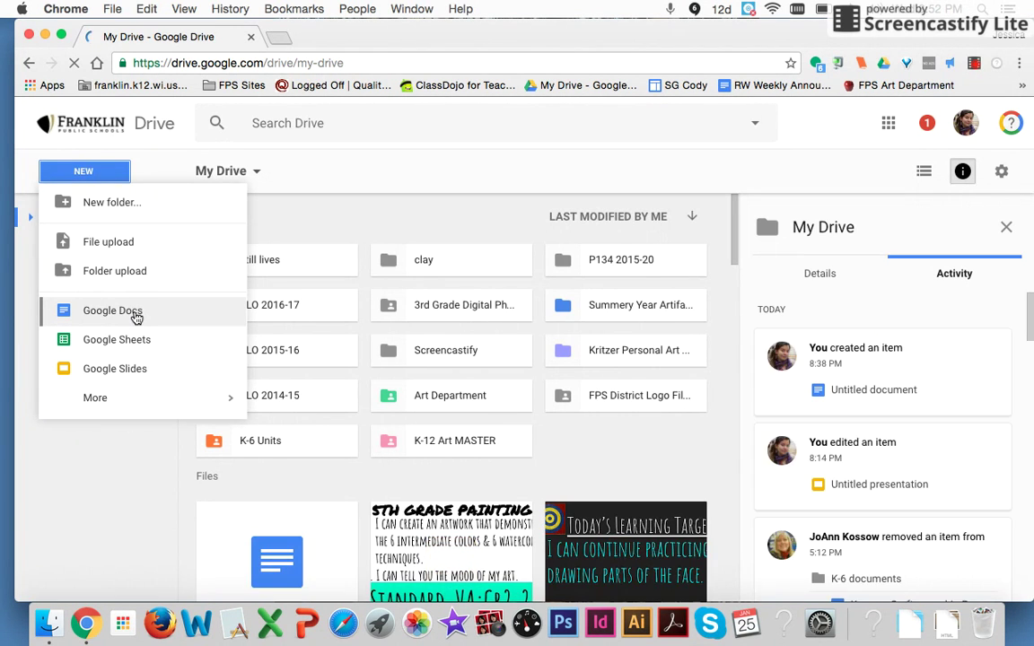
pyautogui.click(132, 310)
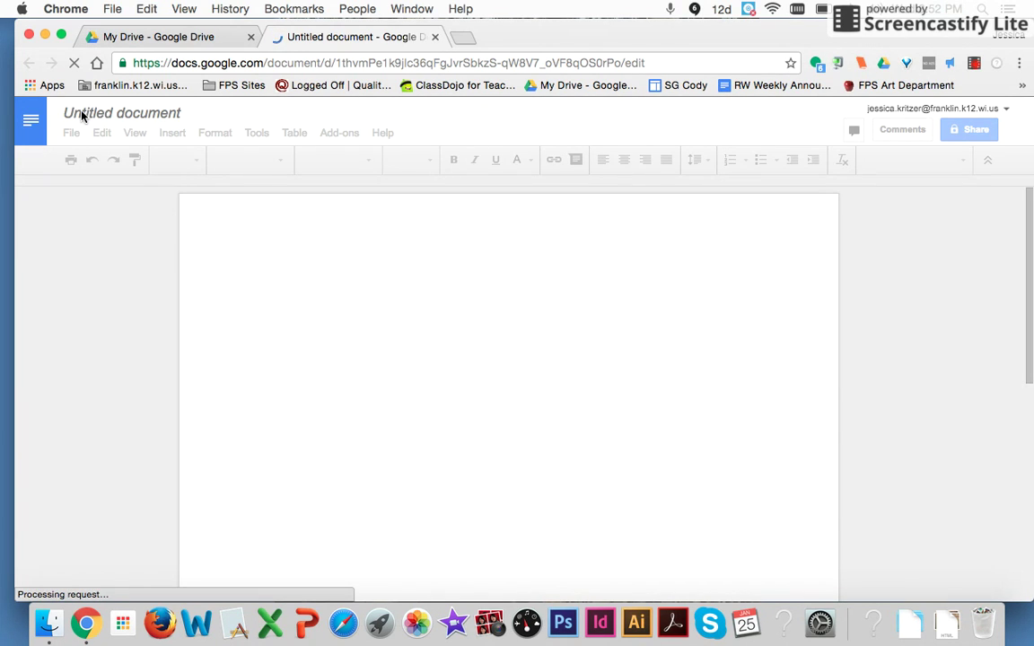
# - Rename the untitled document with the owner's last name followed by "6m or 6k"
pyautogui.click(170, 113)
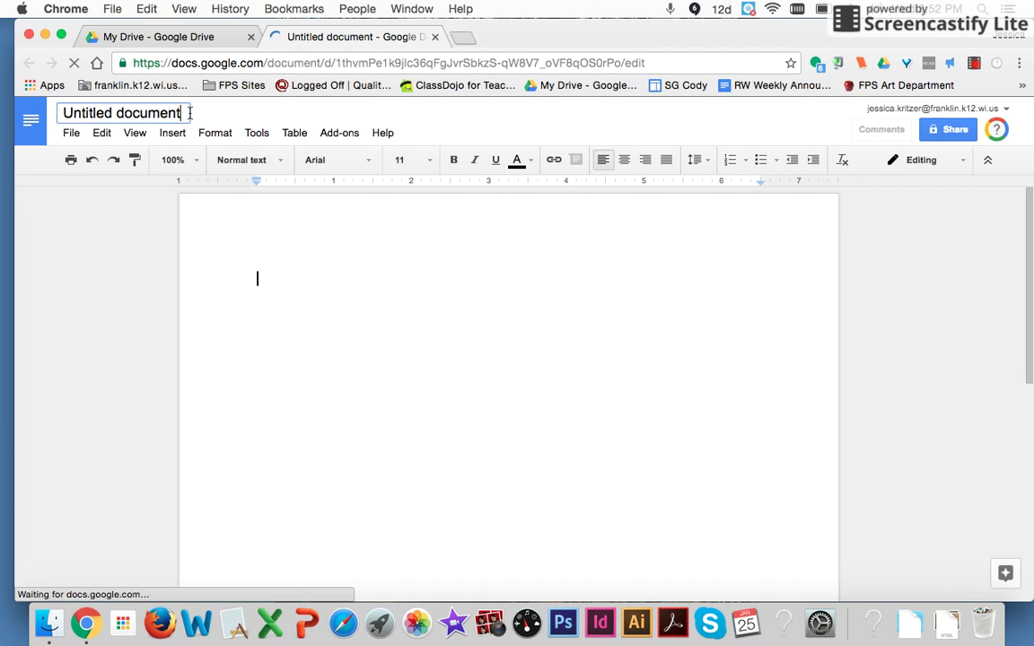
pyautogui.click(175, 113)
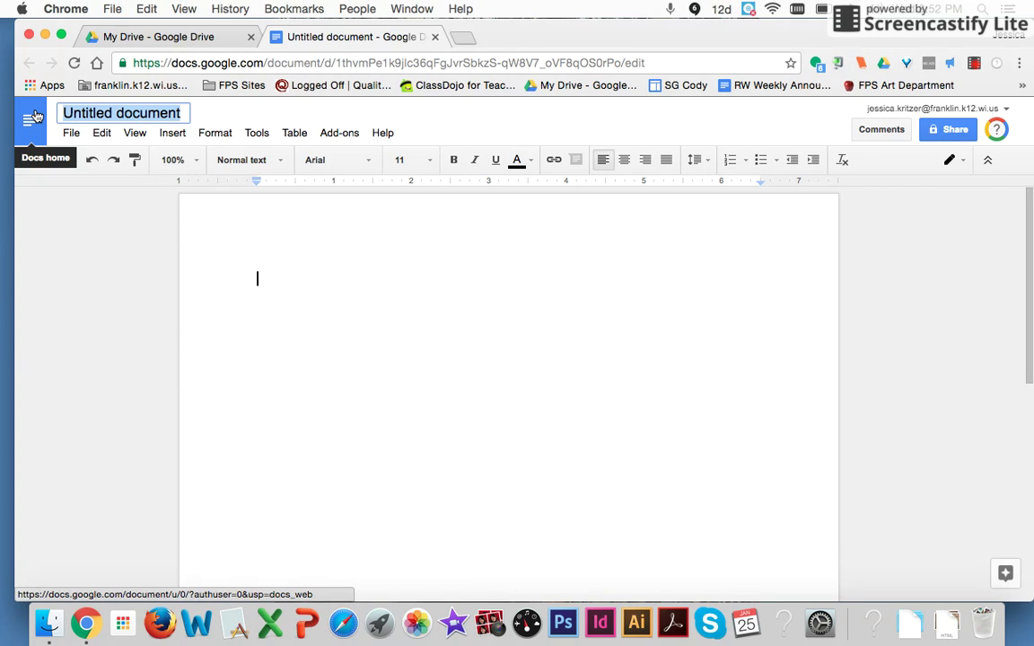
pyautogui.write('kritzer ')
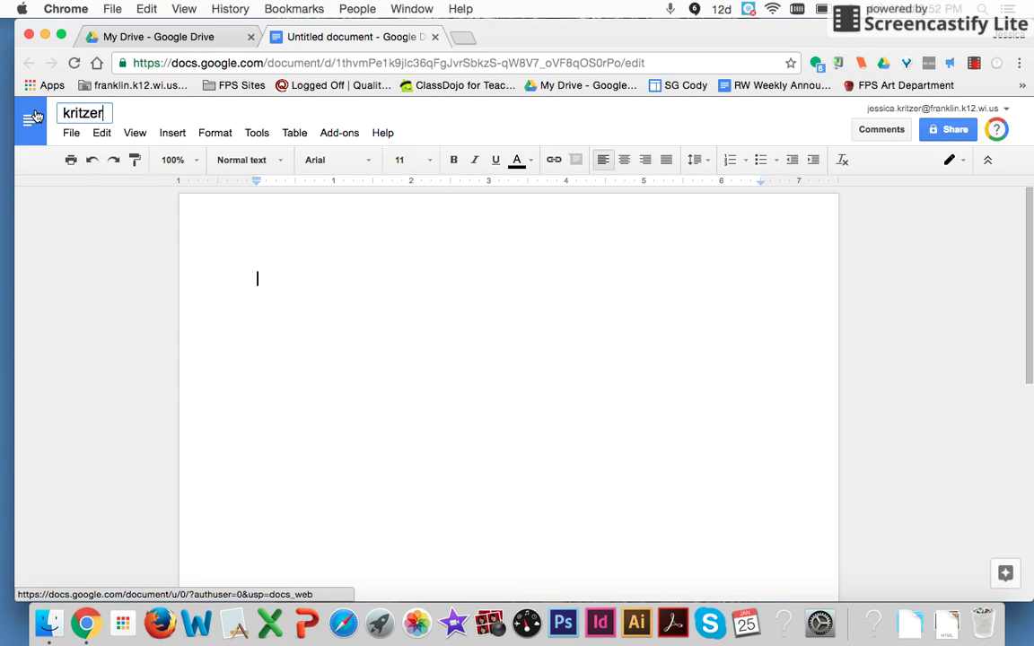
pyautogui.write('6m or')
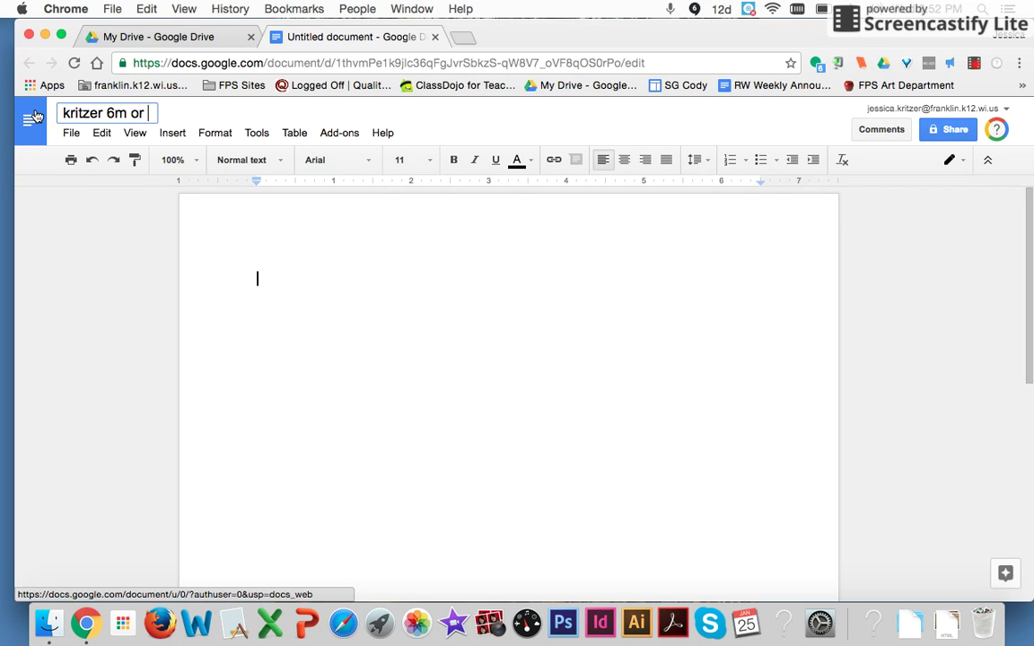
pyautogui.write(' 6k')
pyautogui.click(348, 292)
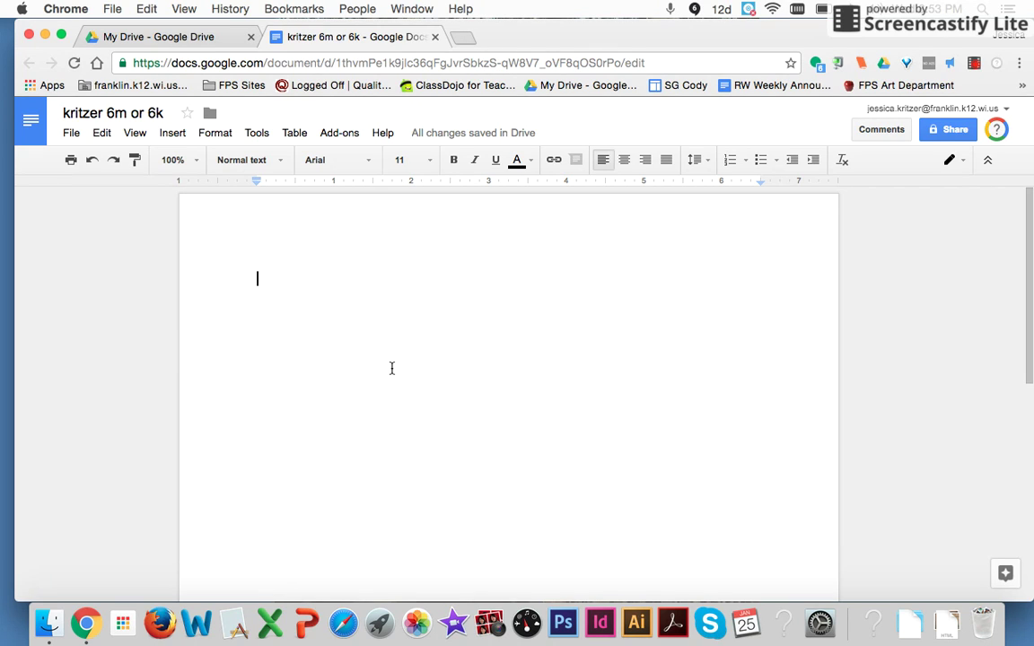
# - Start a new drawing in the document and search Google for "livingroom" images to insert
pyautogui.click(170, 134)
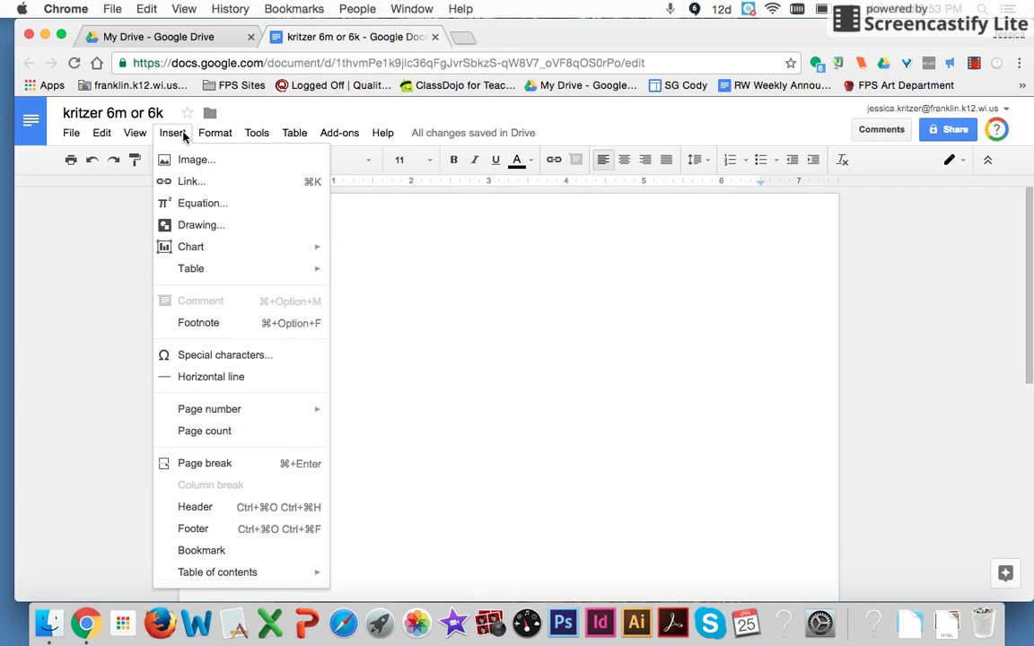
pyautogui.click(214, 225)
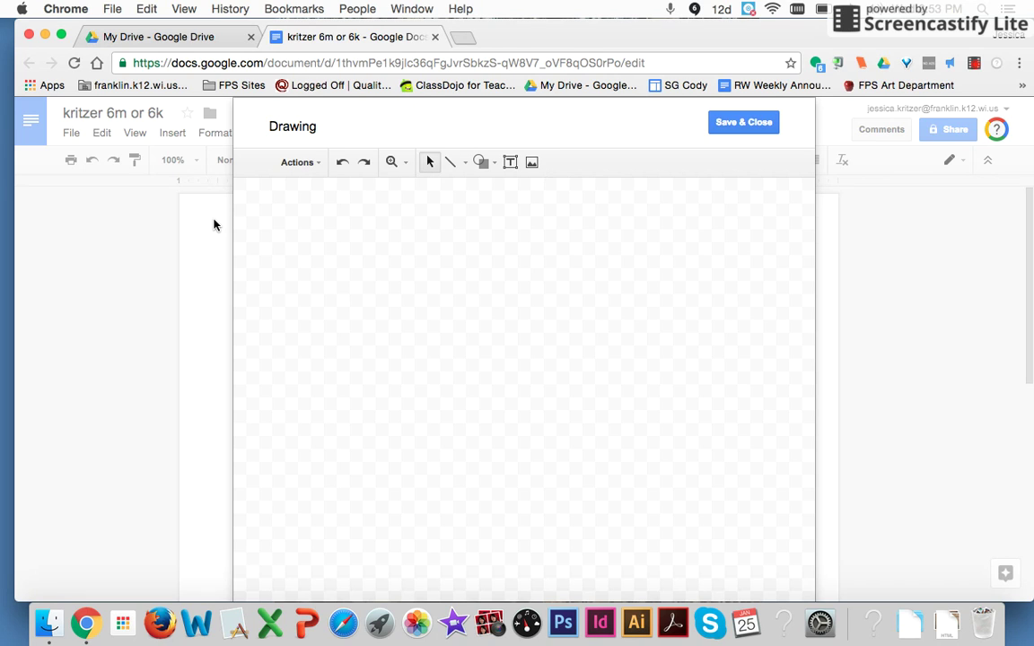
pyautogui.click(536, 168)
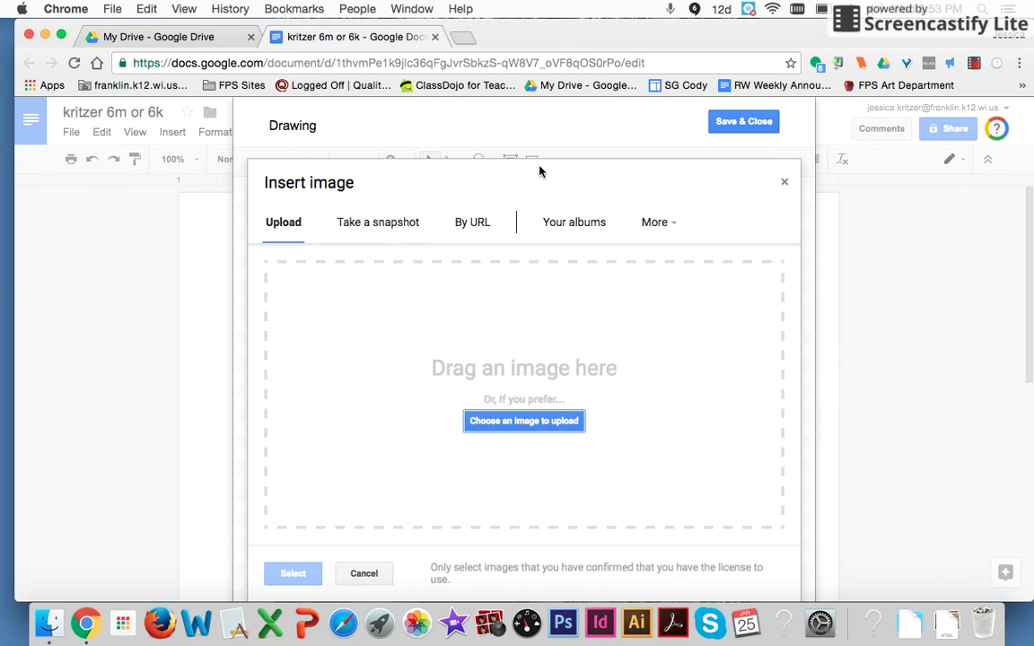
pyautogui.click(674, 233)
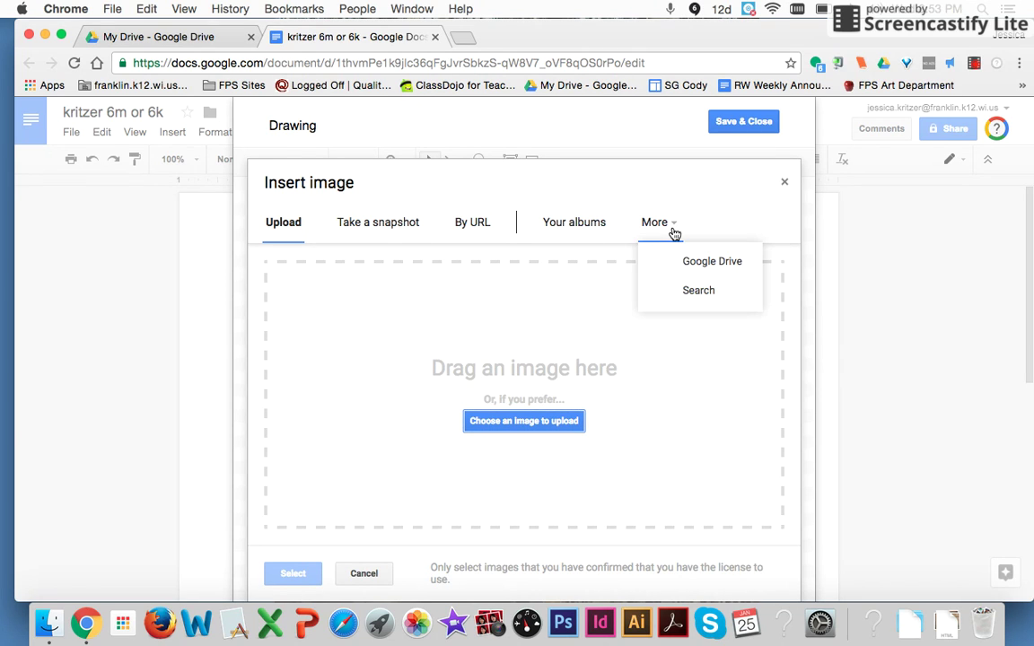
pyautogui.click(708, 299)
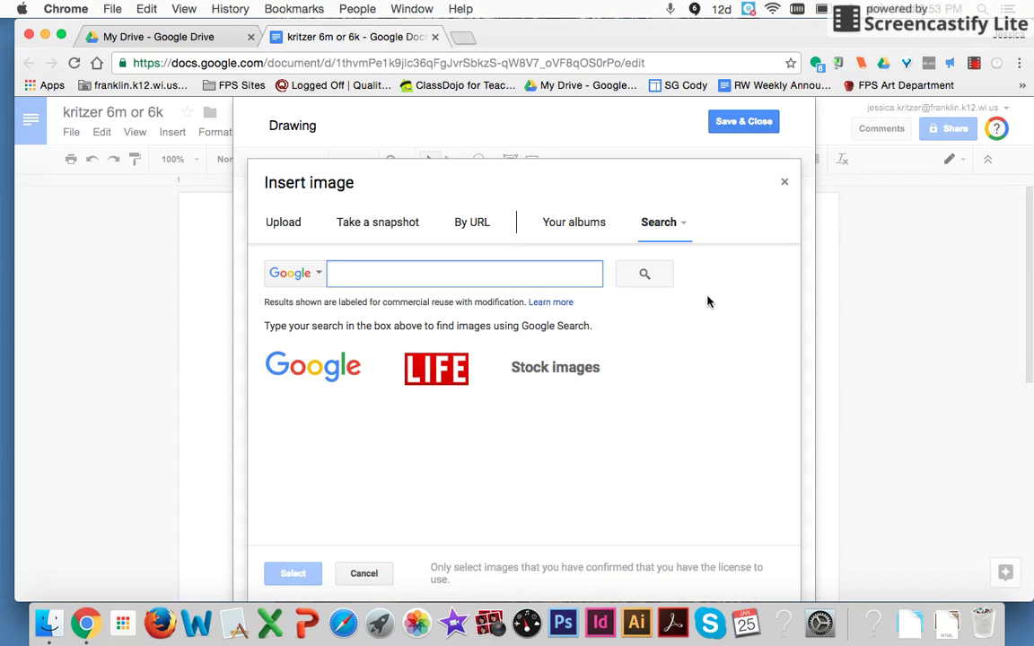
pyautogui.write('livingroom')
pyautogui.press('Return')
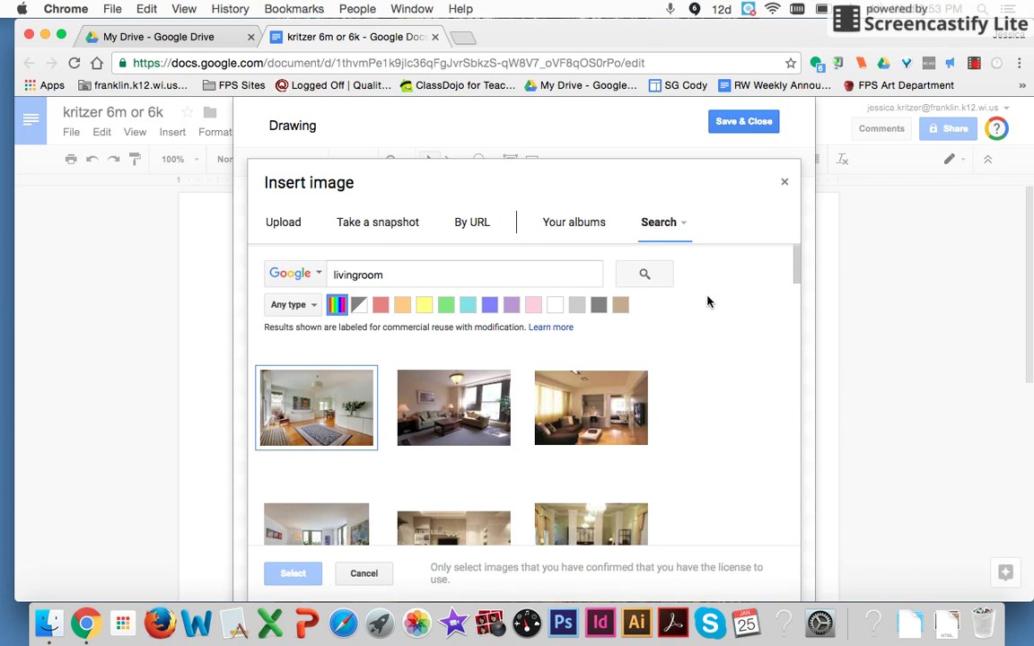
# - Insert the living room photo with the green rug and yellow chairs and enlarge it to fill the drawing canvas
pyautogui.scroll(-4, 634, 428)
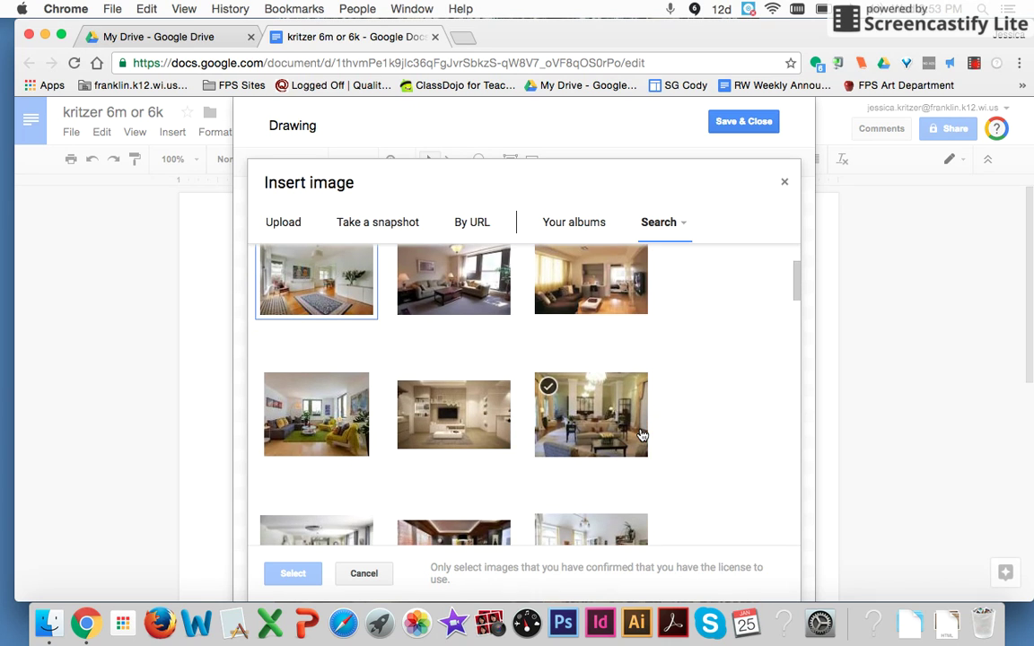
pyautogui.scroll(-1, 639, 434)
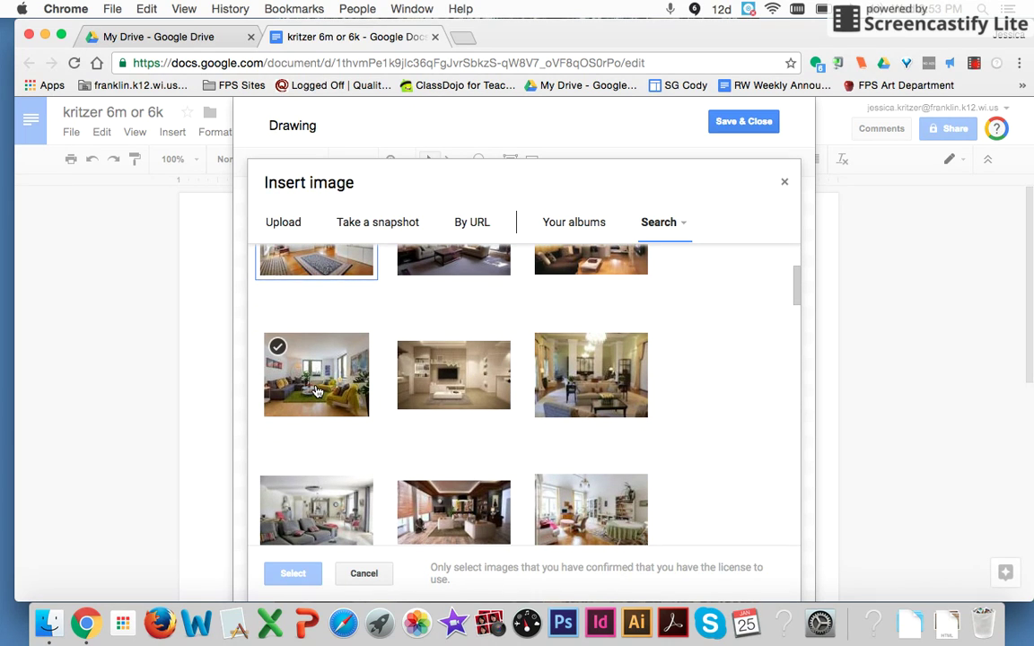
pyautogui.click(316, 390)
pyautogui.scroll(-3, 464, 408)
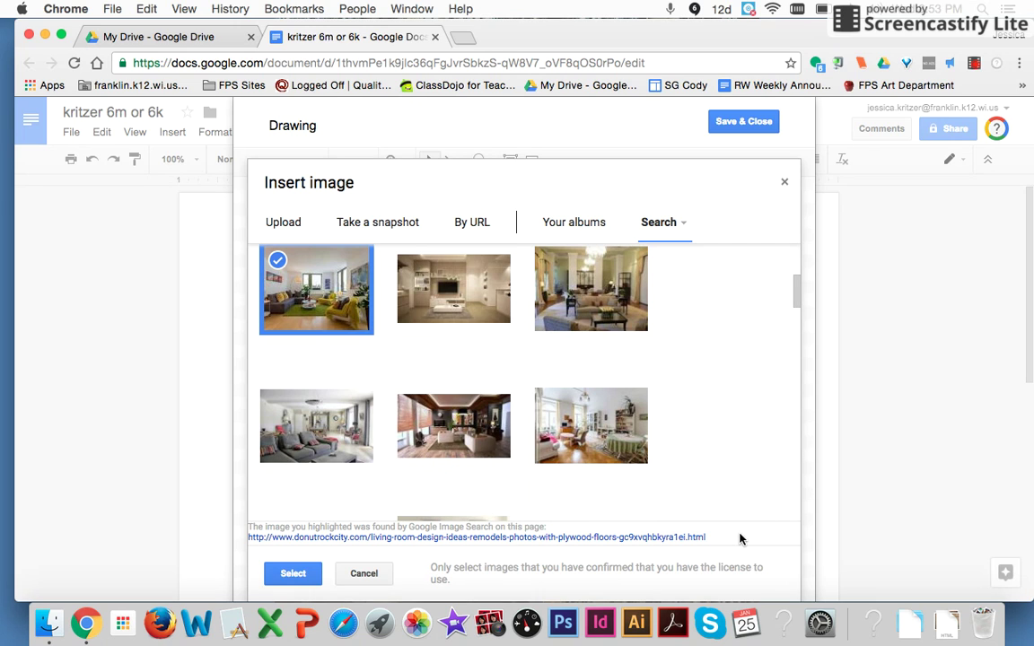
pyautogui.click(276, 574)
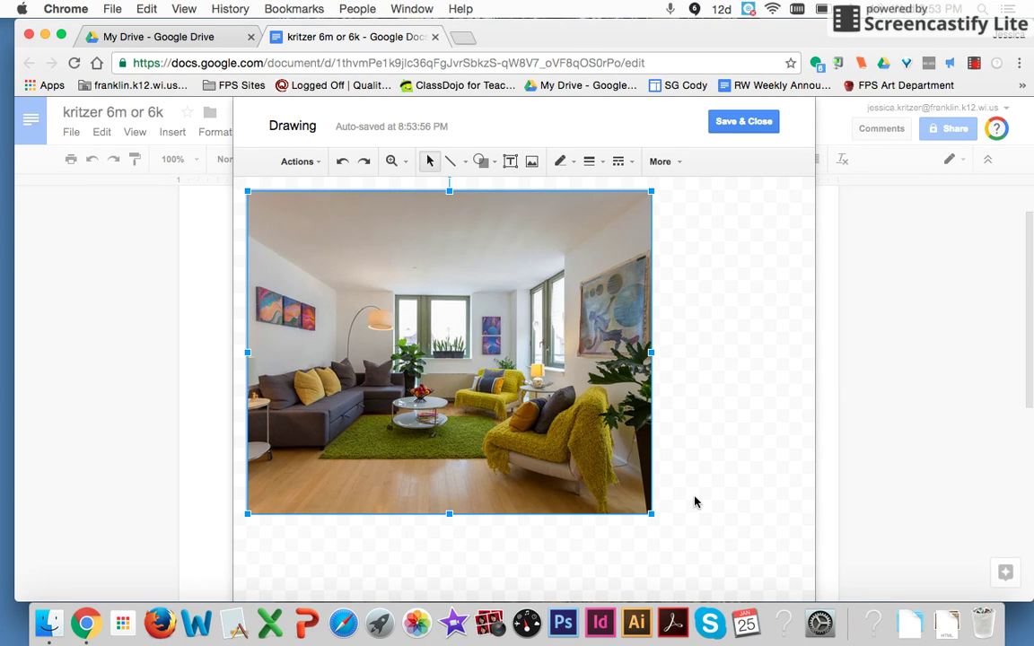
pyautogui.moveTo(651, 514); pyautogui.dragTo(811, 563)
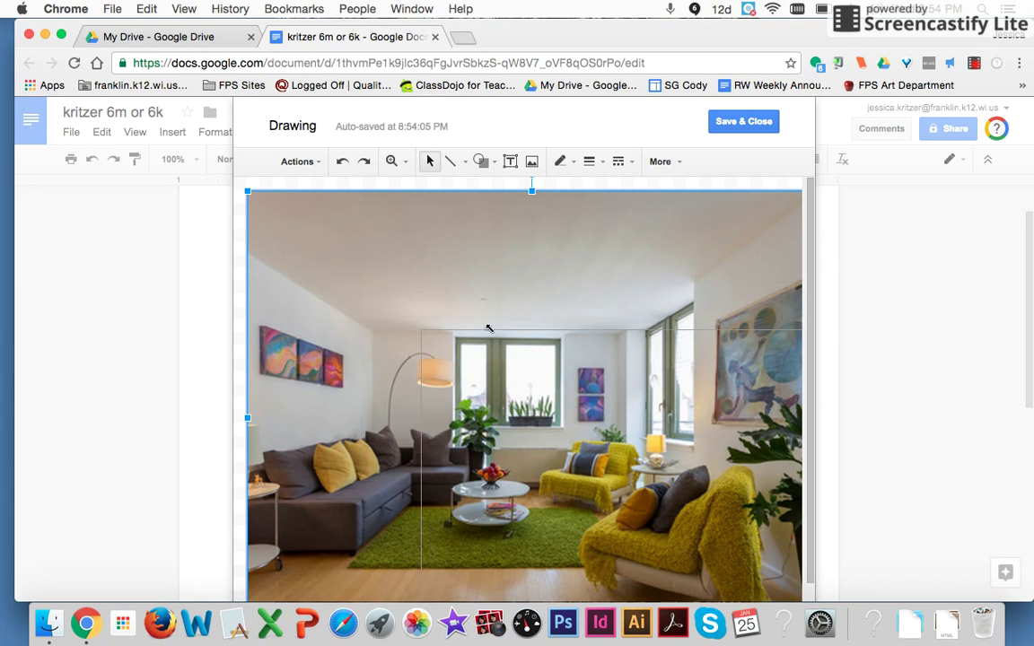
pyautogui.moveTo(249, 192); pyautogui.dragTo(235, 180)
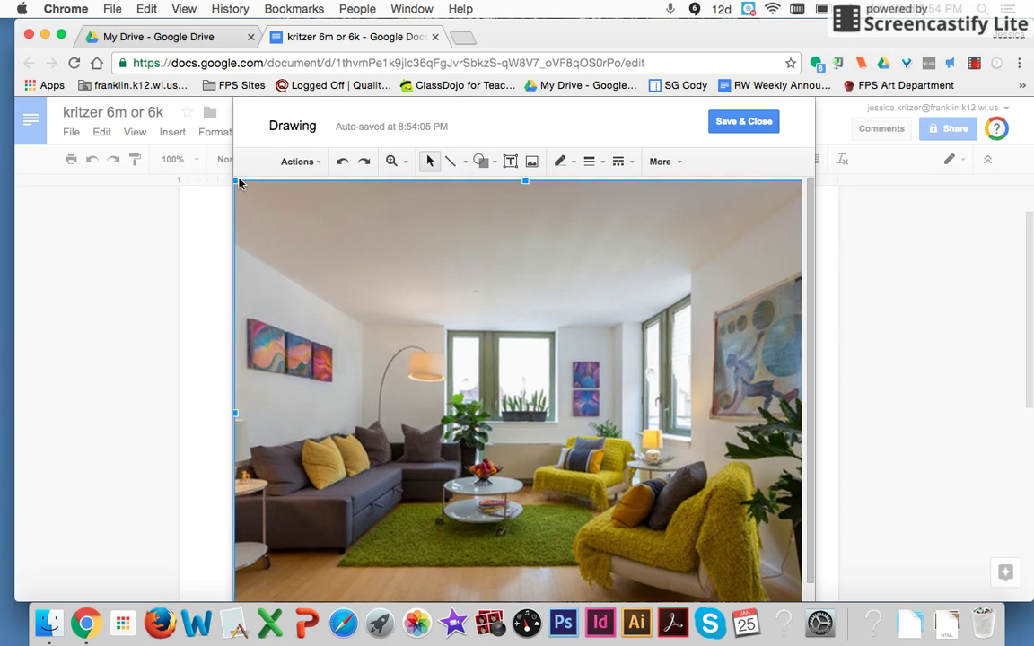
# - Search the web for "photo editing befunky" in a new browser tab
pyautogui.click(460, 40)
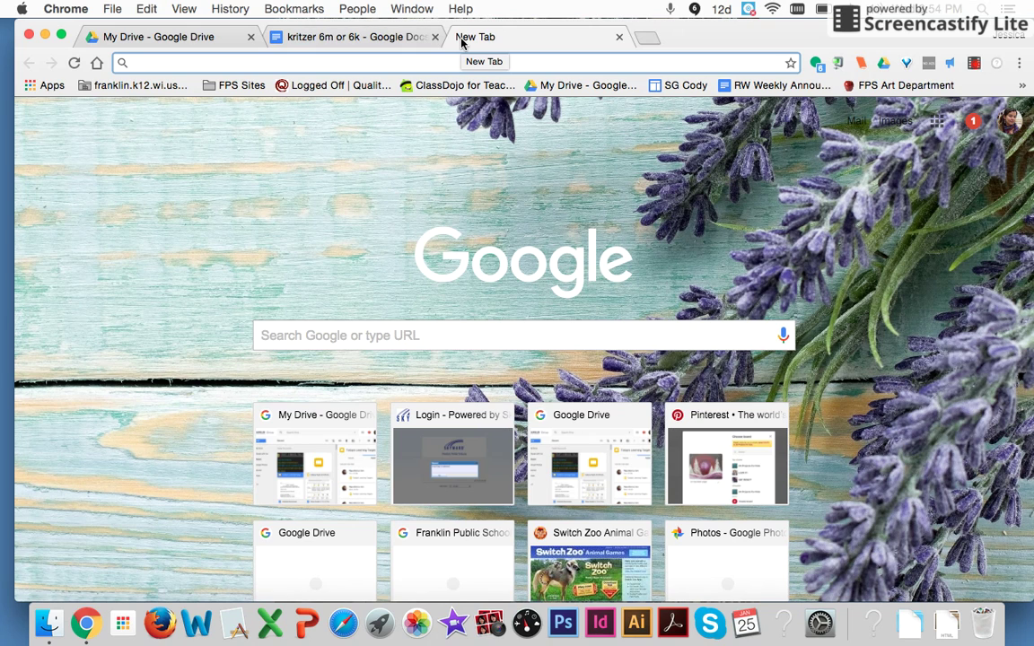
pyautogui.write('photo')
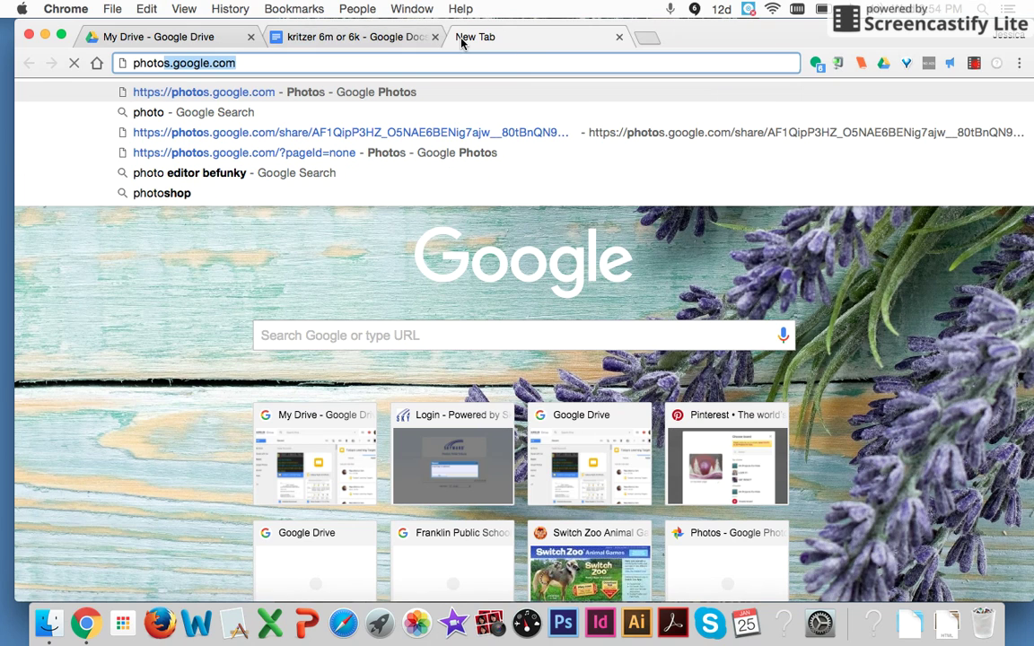
pyautogui.write(' edito')
pyautogui.press('BackSpace')
pyautogui.write('it')
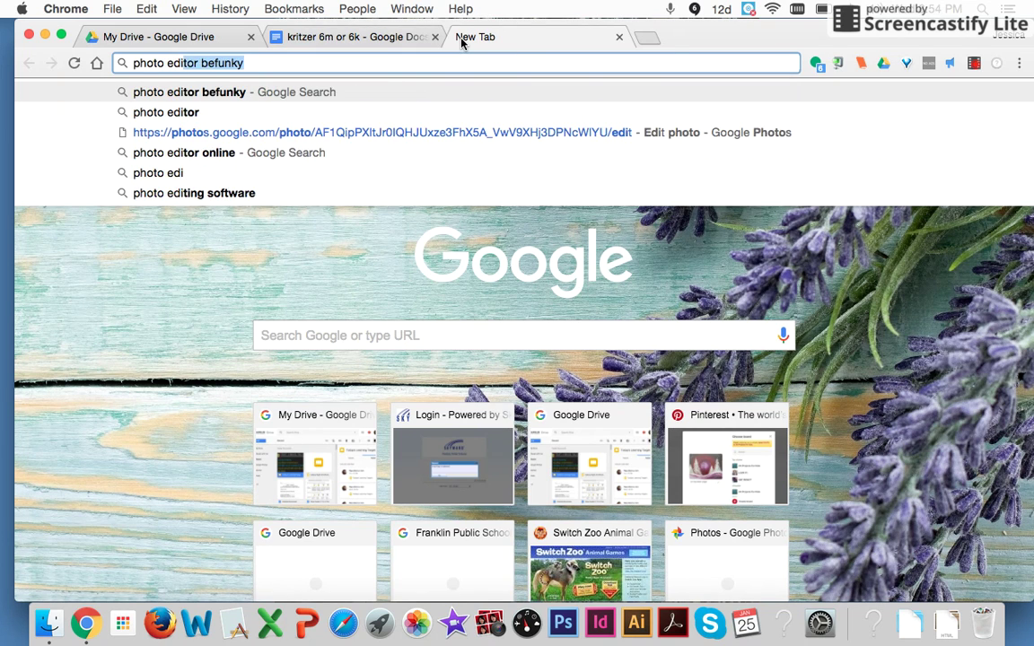
pyautogui.write('ing')
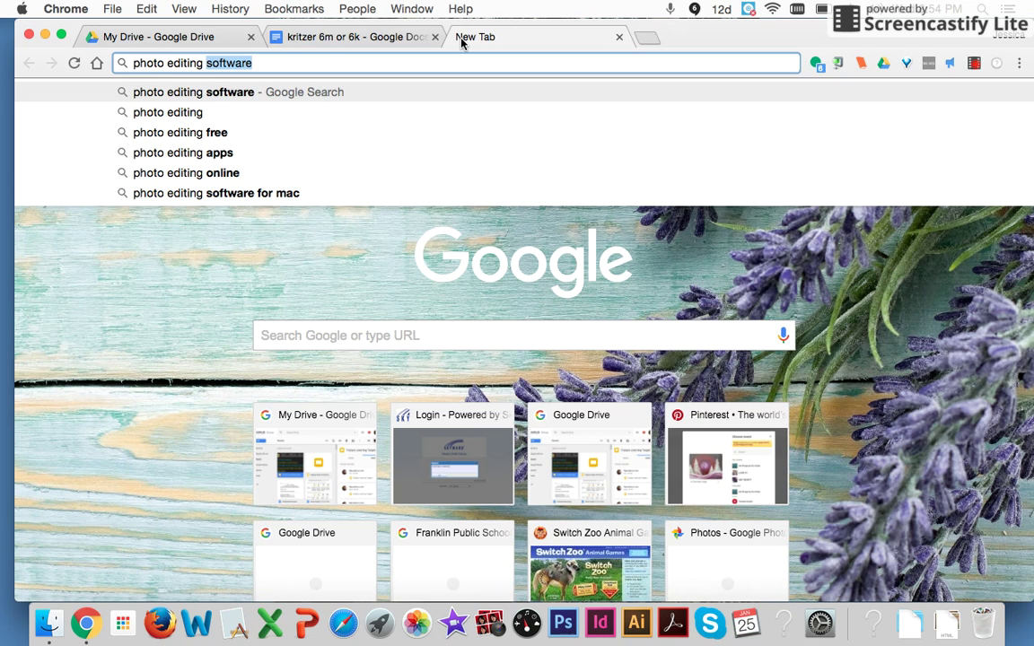
pyautogui.write(' be')
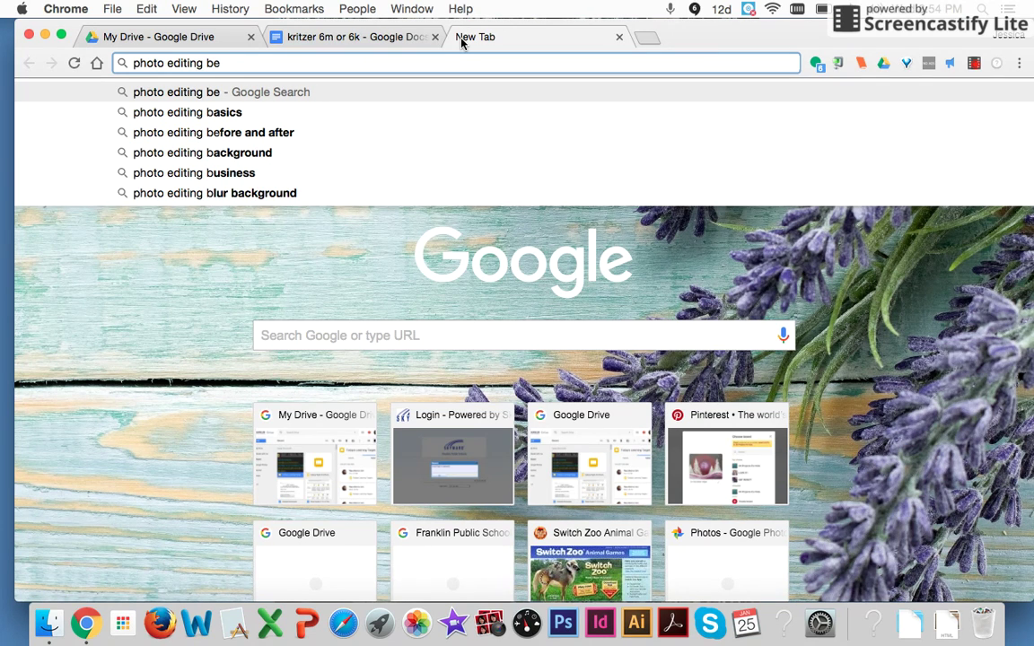
pyautogui.write('fu')
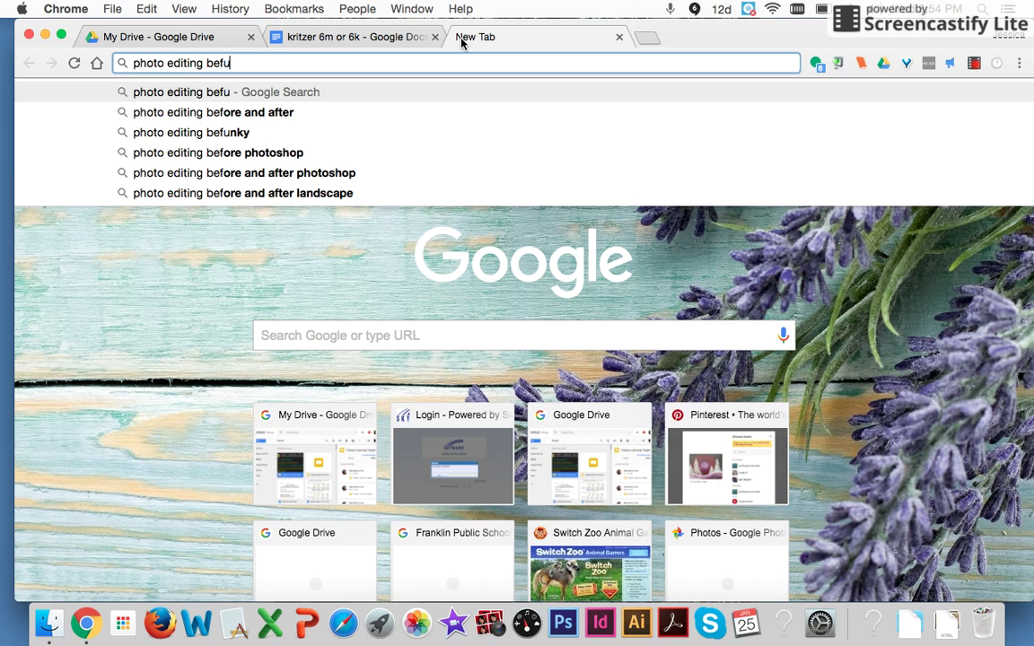
pyautogui.write('nky')
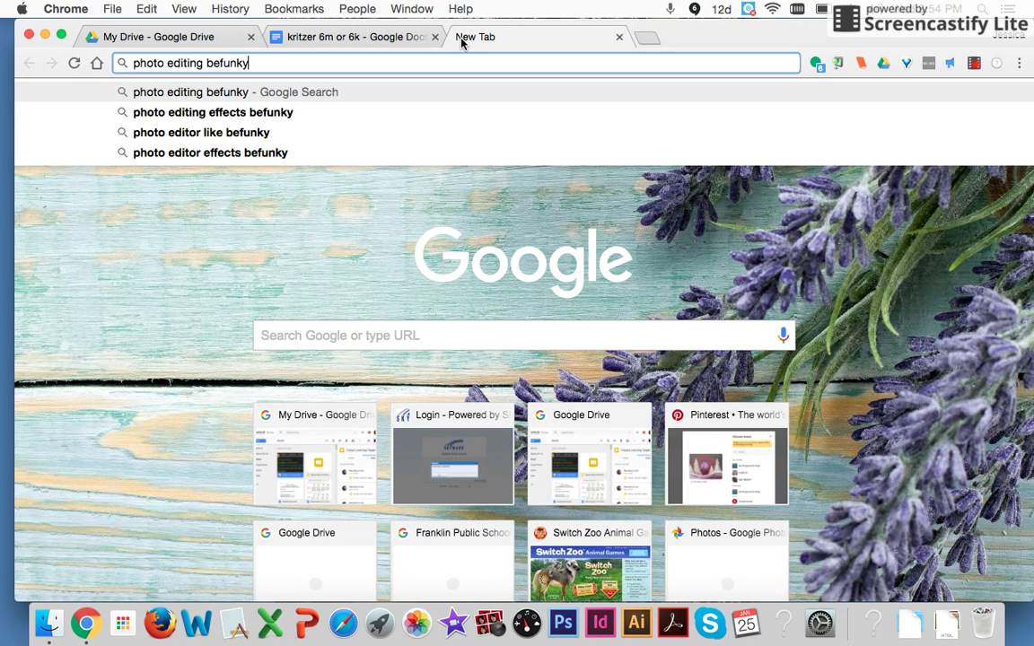
pyautogui.press('Return')
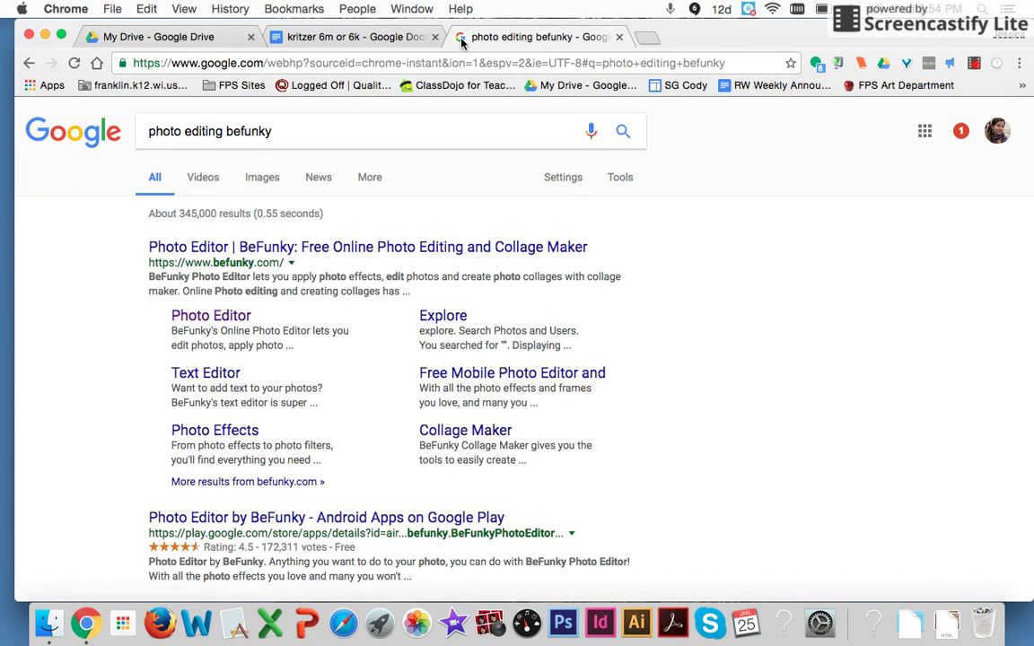
# - Open the BeFunky website from the search results and launch its Photo Editor
pyautogui.click(419, 249)
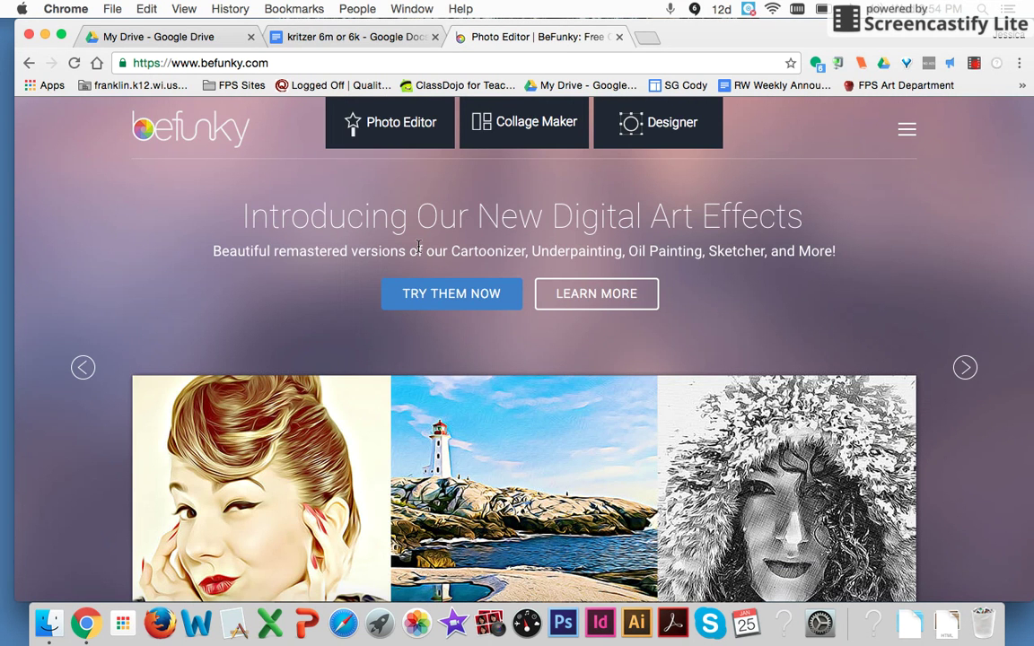
pyautogui.scroll(-5, 571, 385)
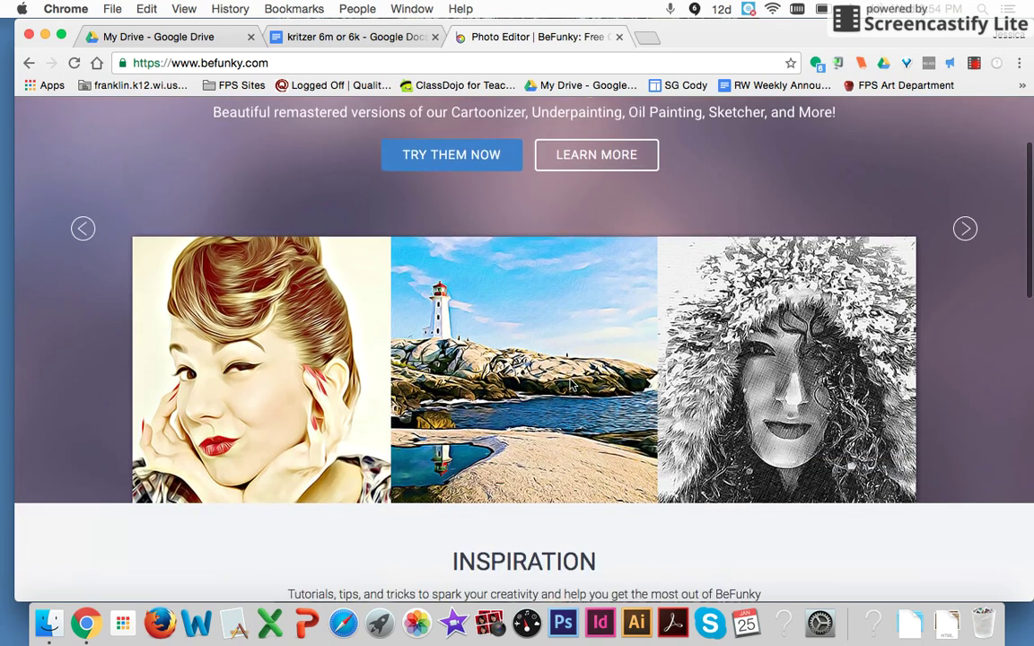
pyautogui.scroll(5, 570, 385)
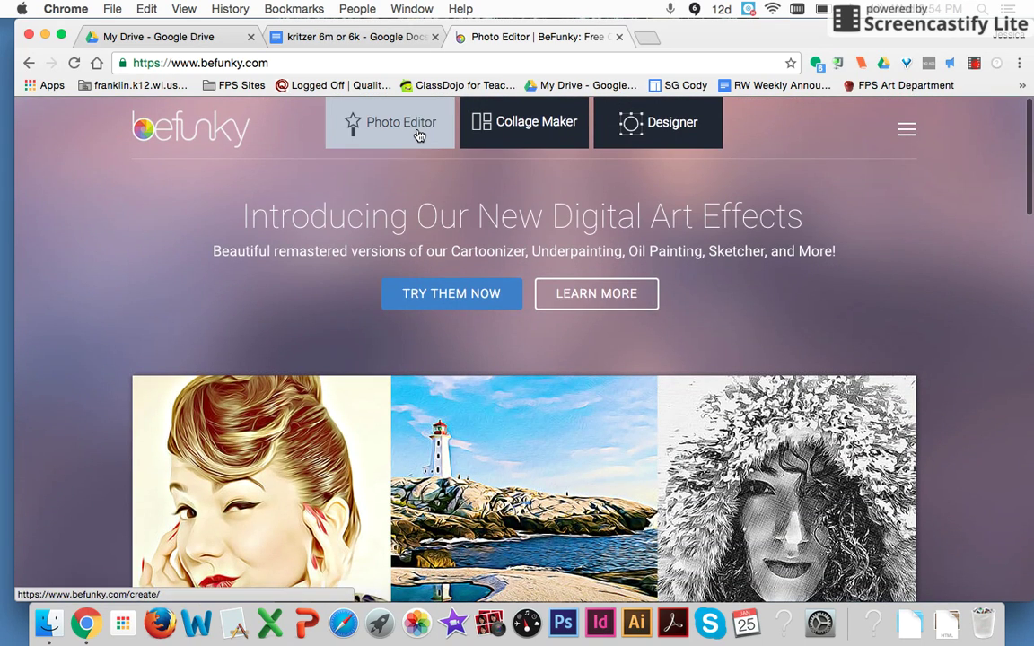
pyautogui.click(419, 134)
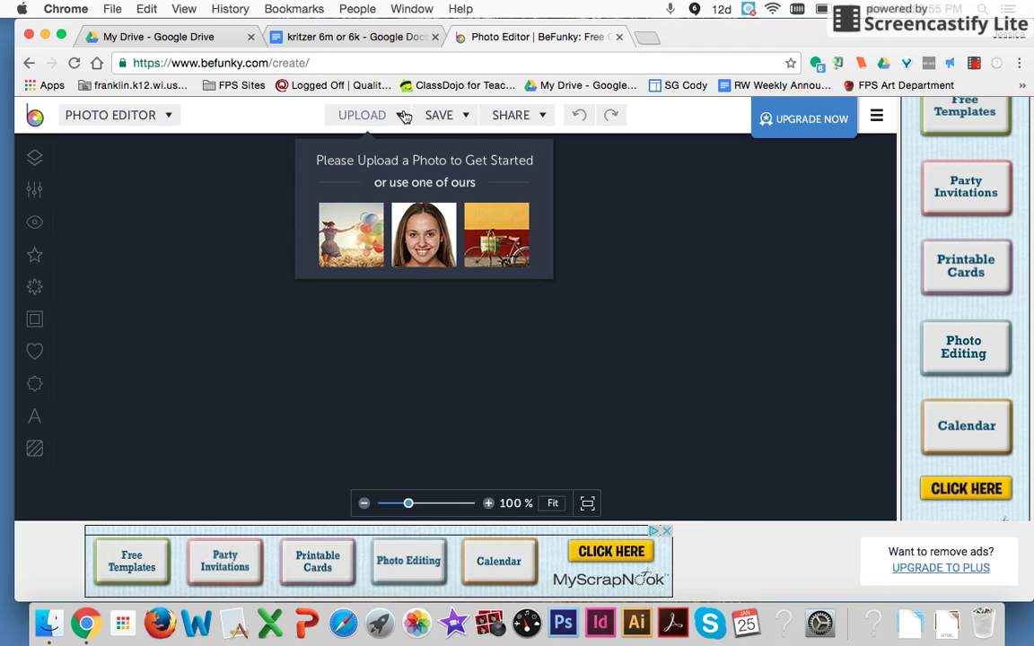
# - Search Google in a new browser tab for "macaw" and show the image results
pyautogui.click(648, 38)
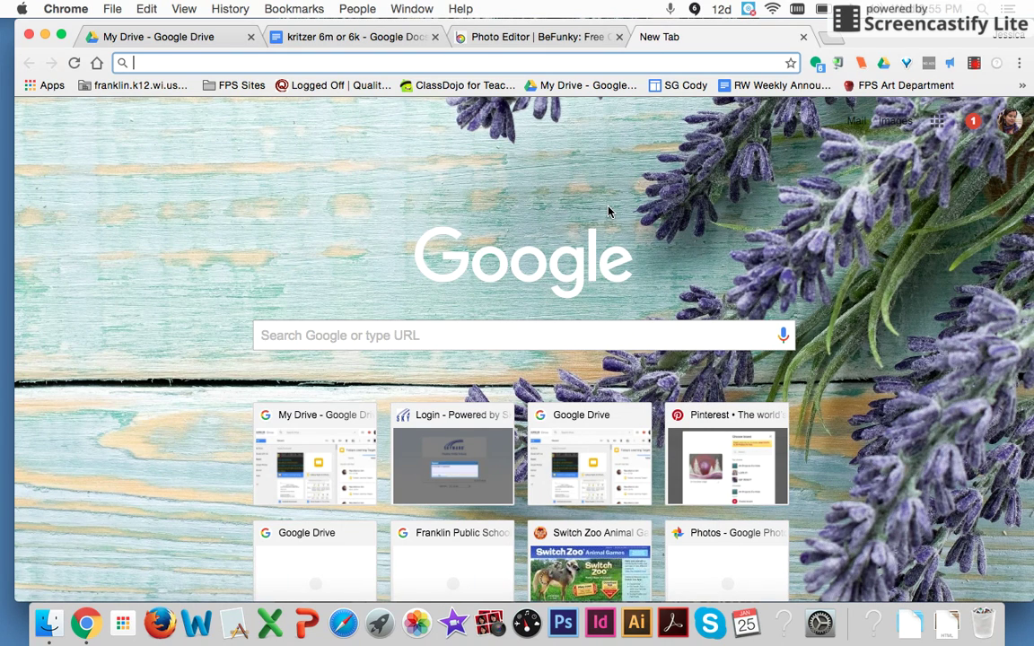
pyautogui.write('mac')
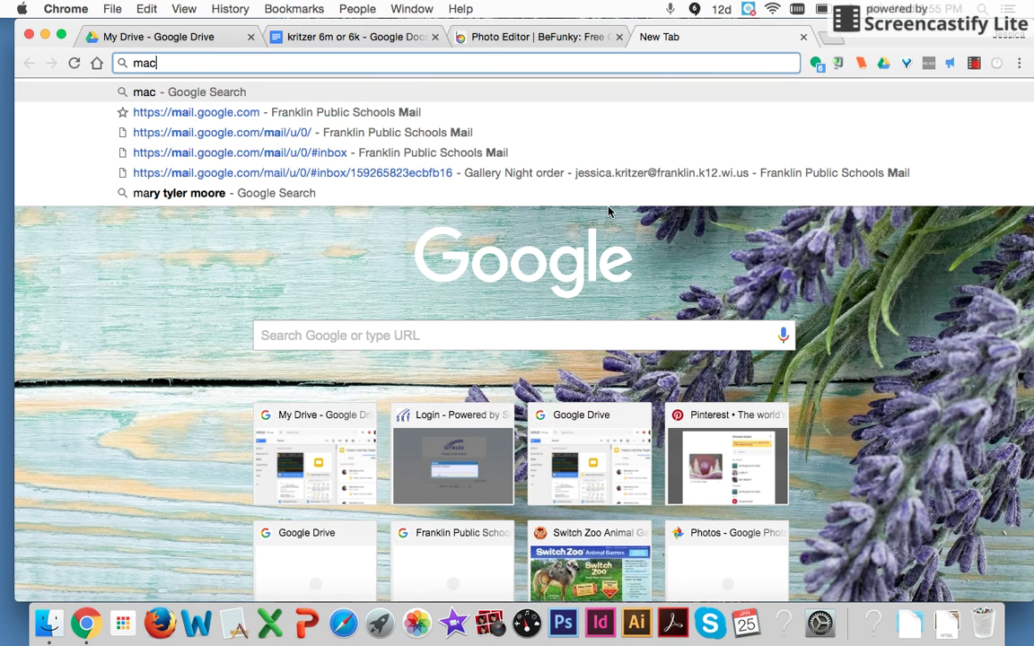
pyautogui.write('aw')
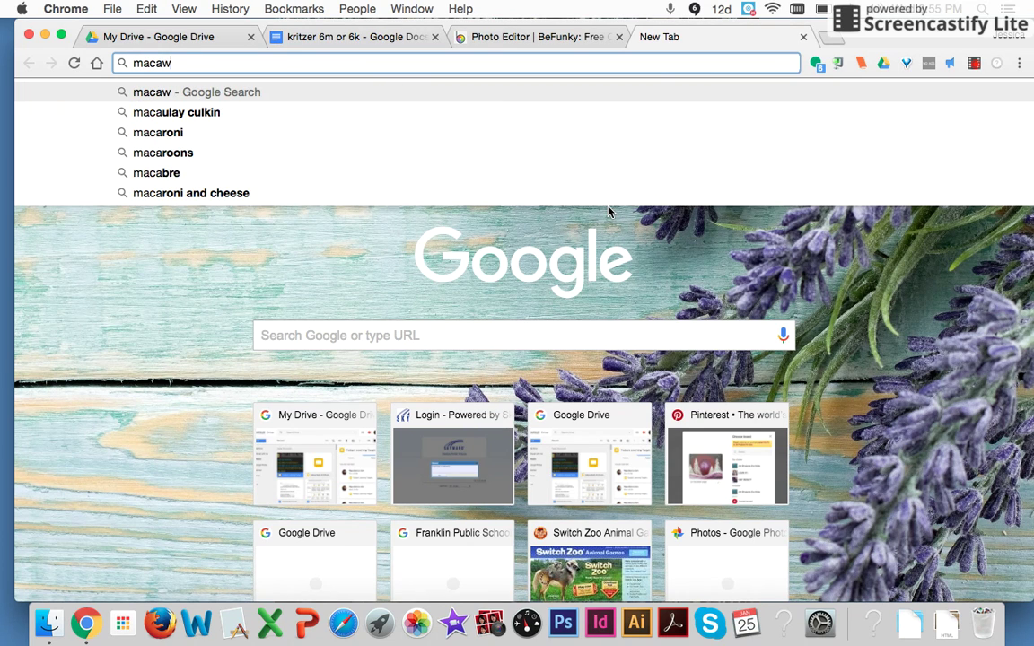
pyautogui.press('Return')
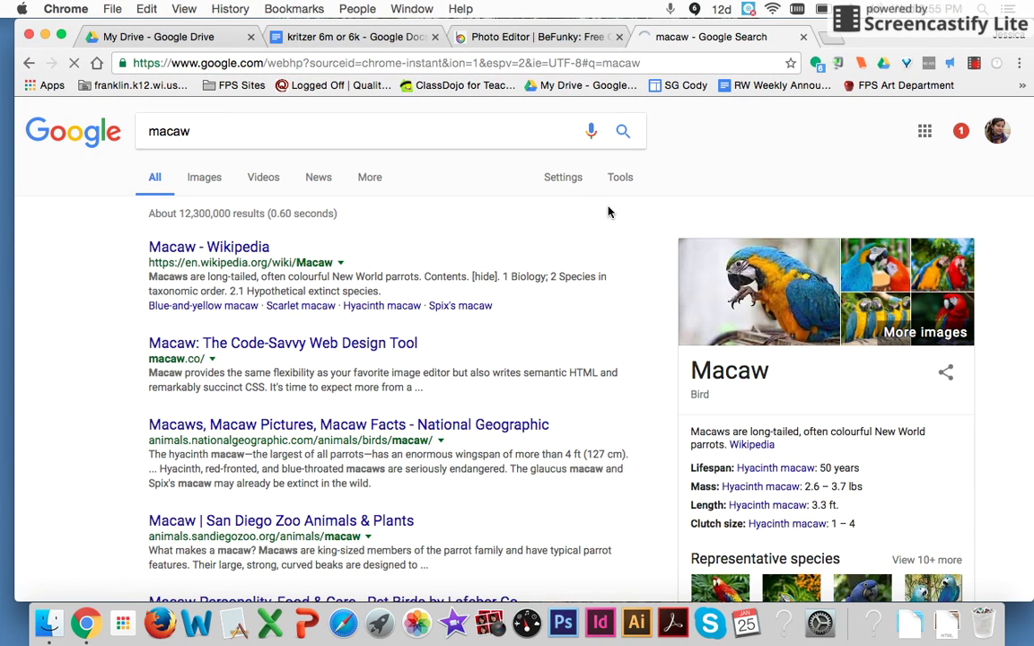
pyautogui.click(203, 179)
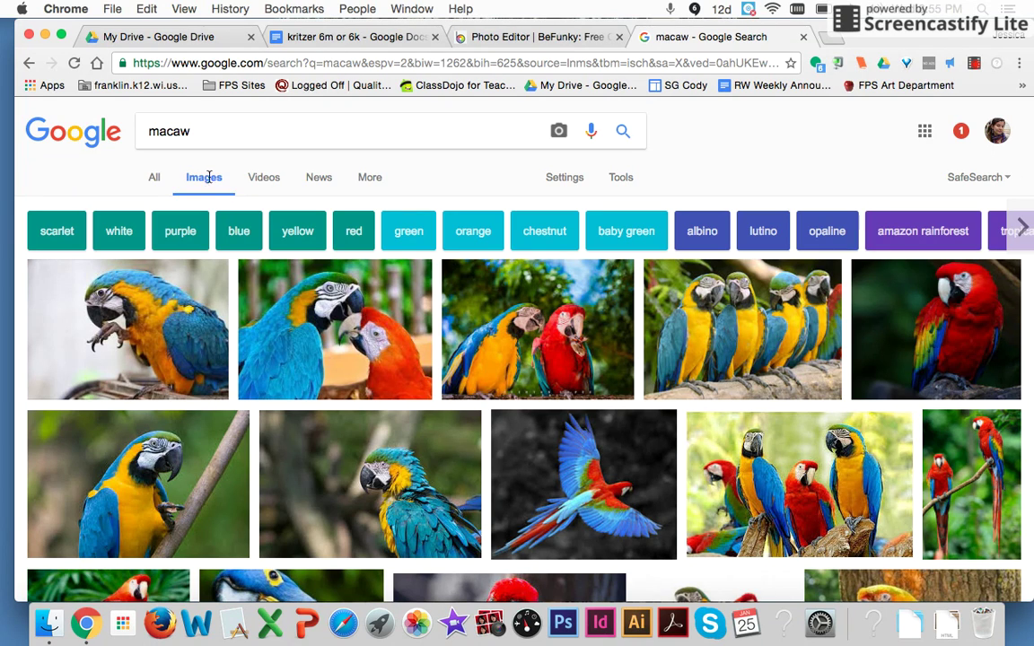
# - Filter the macaw image results to the Large size
pyautogui.click(617, 180)
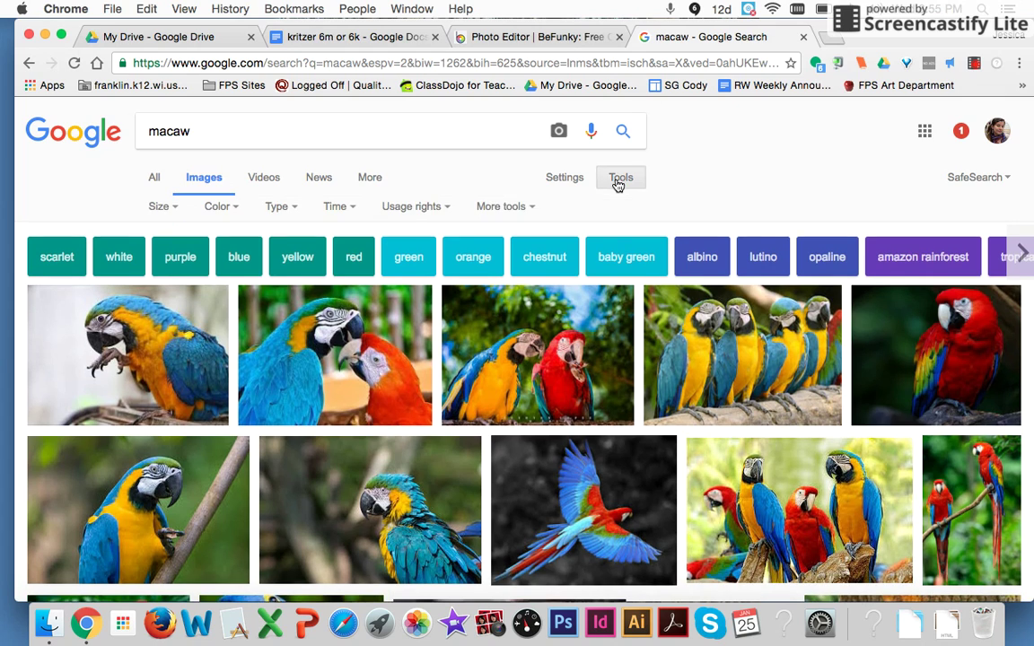
pyautogui.click(173, 213)
pyautogui.click(180, 271)
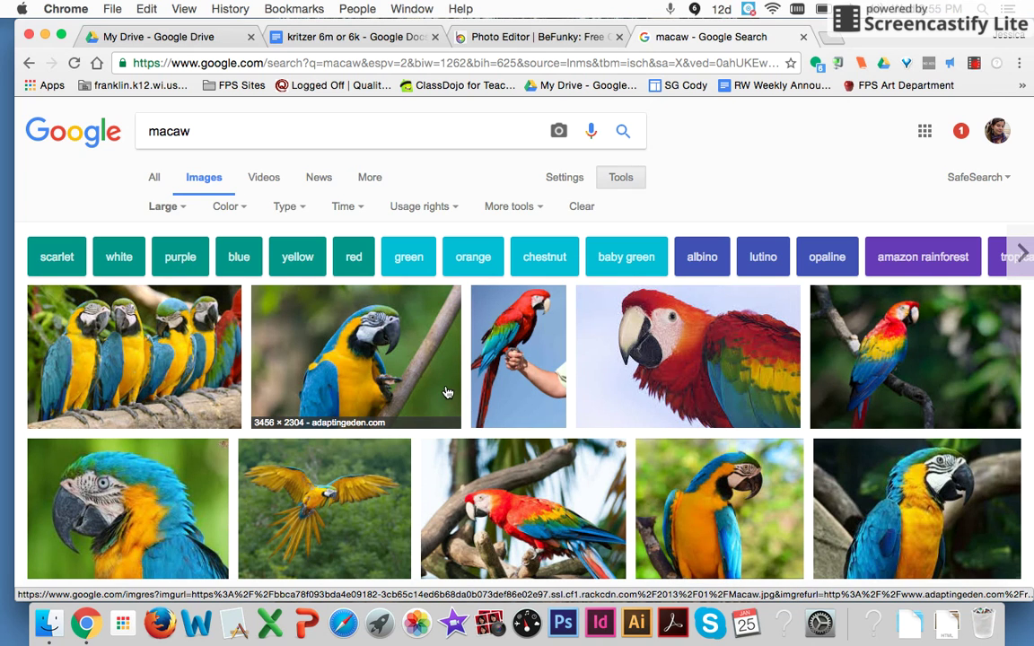
# - Browse the macaw images and open the preview of the red macaw perched on a hand against a blue sky
pyautogui.scroll(-4, 446, 392)
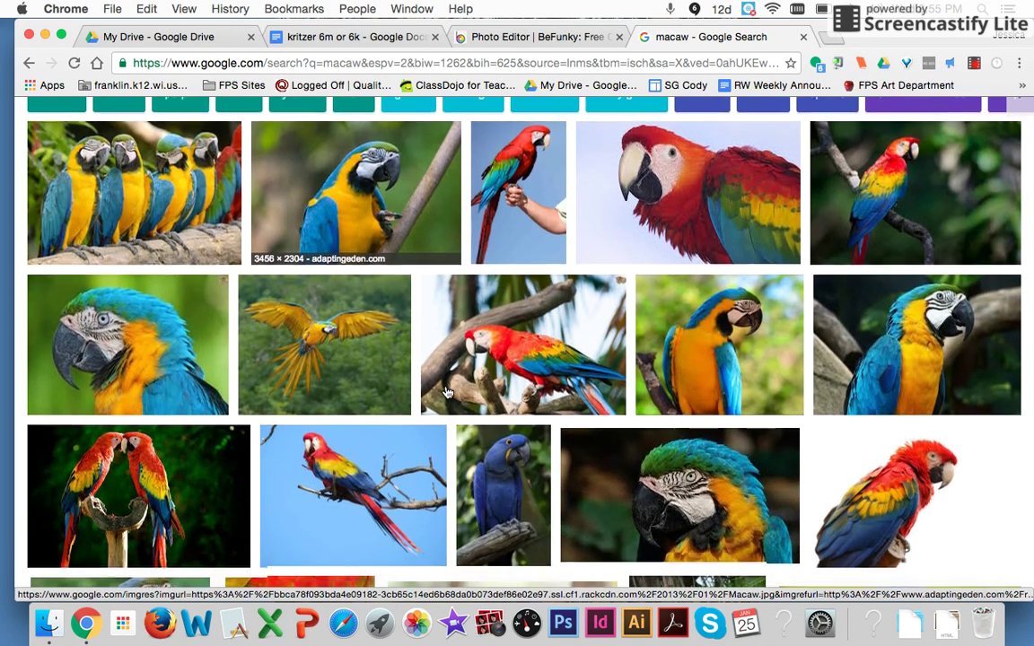
pyautogui.scroll(-5, 447, 392)
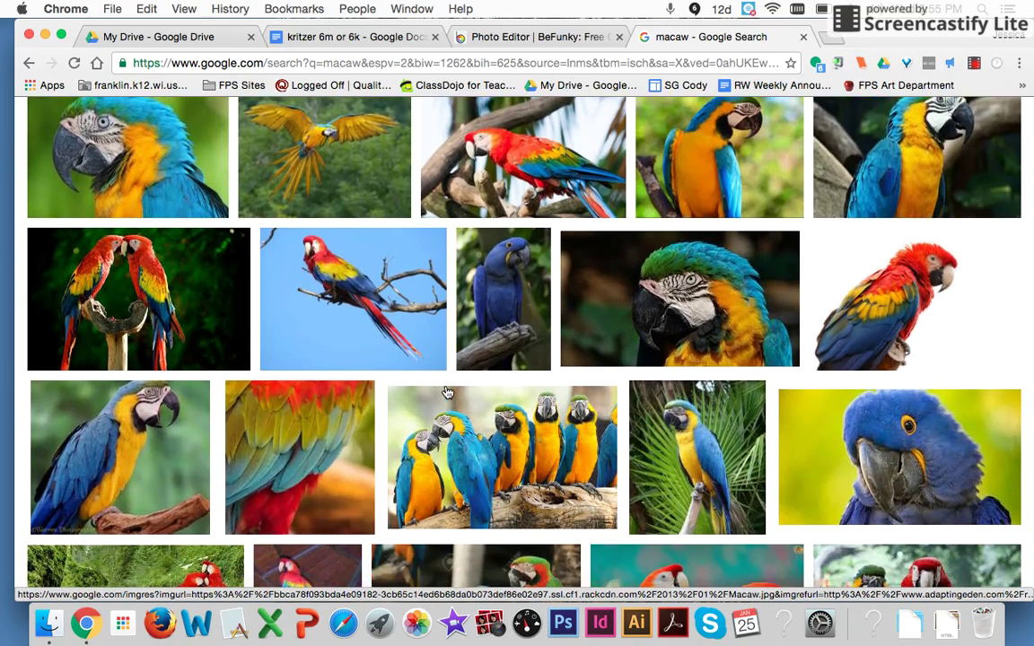
pyautogui.scroll(-5, 447, 392)
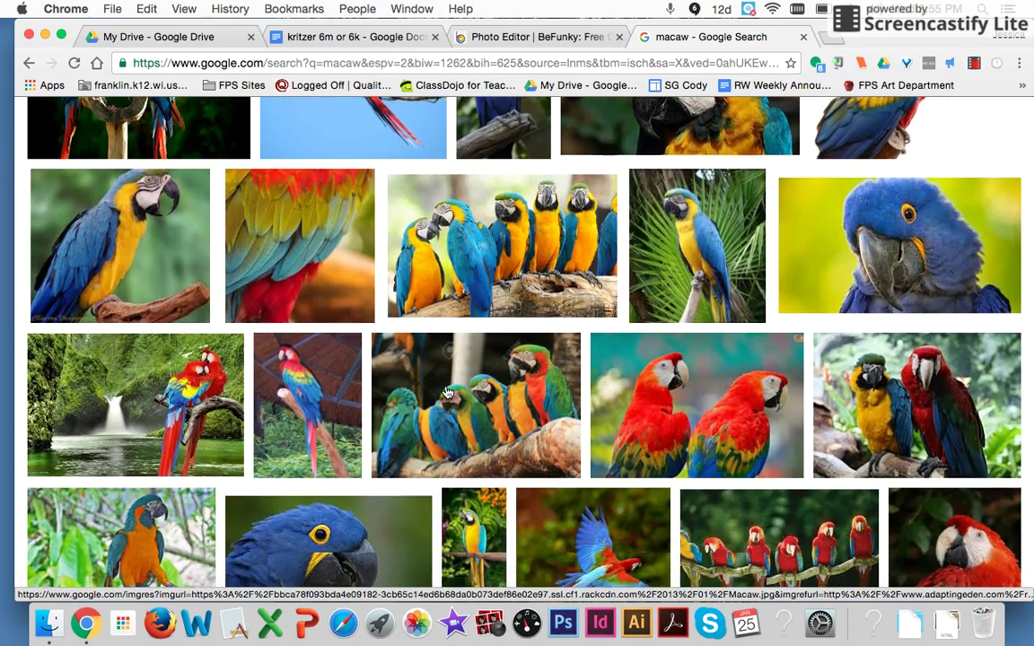
pyautogui.scroll(-5, 447, 392)
pyautogui.scroll(-1, 446, 392)
pyautogui.scroll(-3, 447, 392)
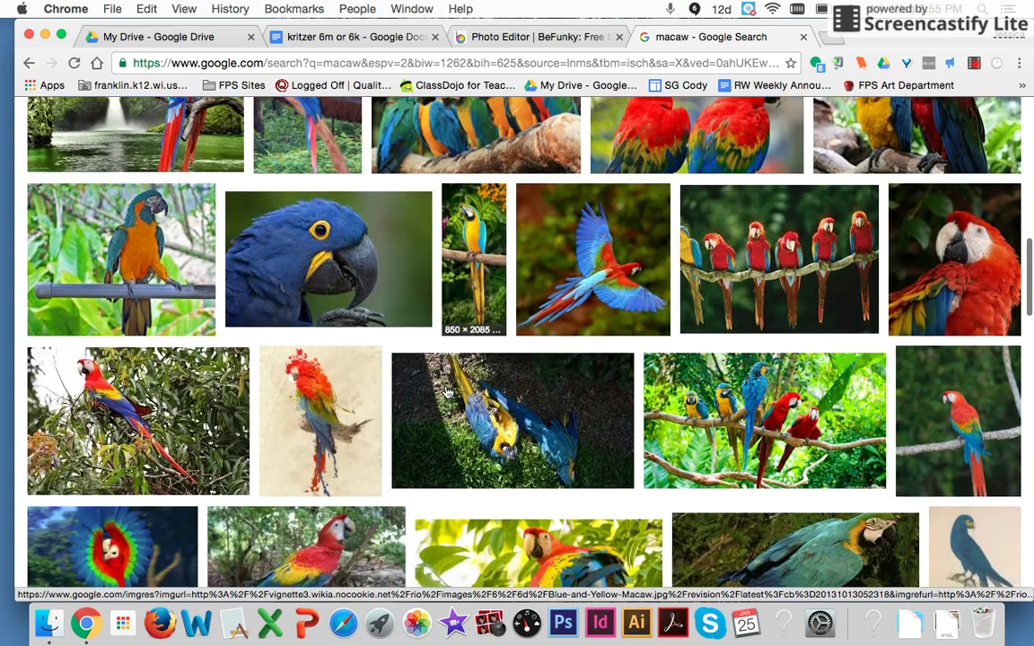
pyautogui.scroll(12, 447, 392)
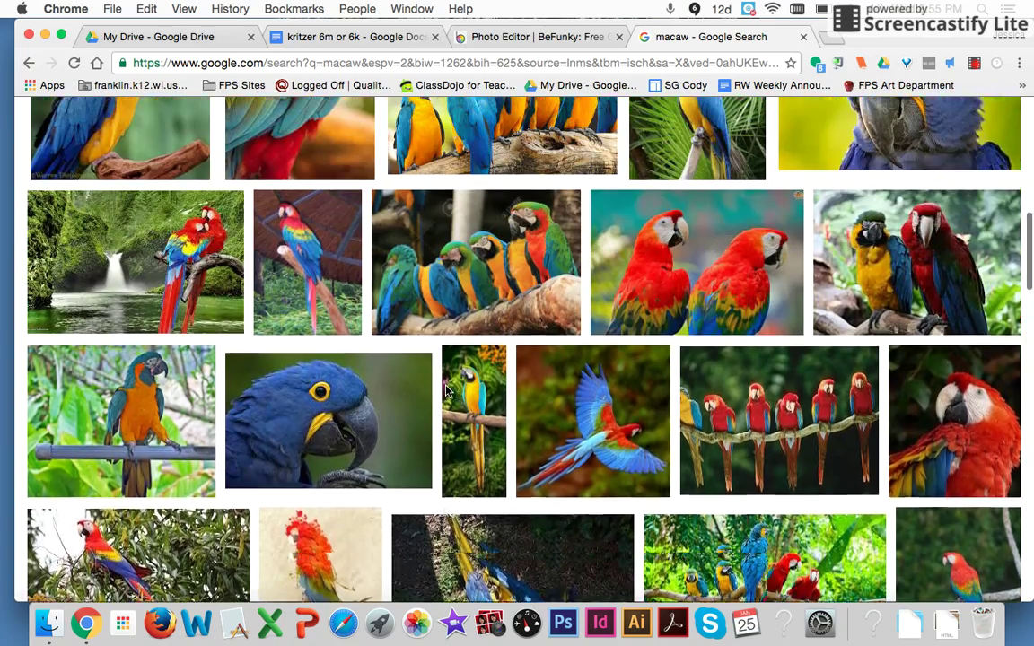
pyautogui.scroll(8, 447, 392)
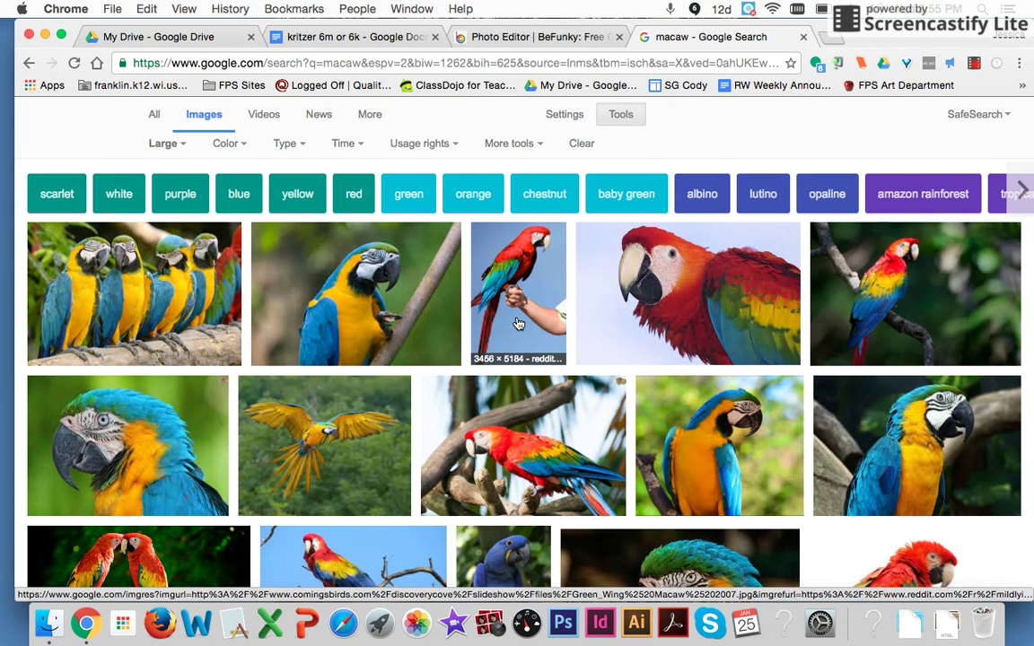
pyautogui.click(518, 324)
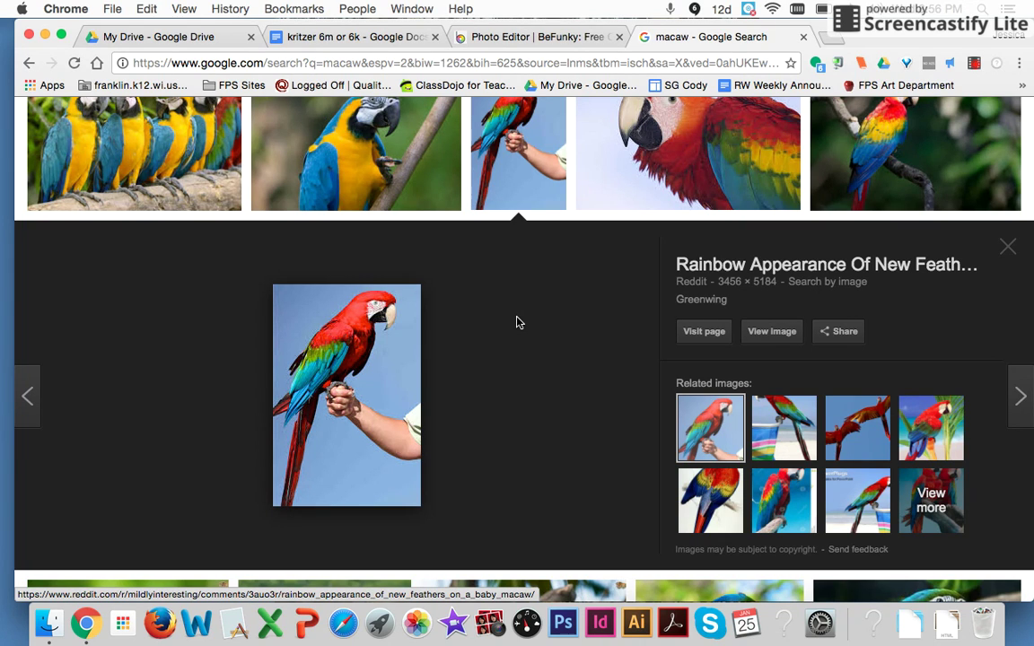
pyautogui.click(281, 298)
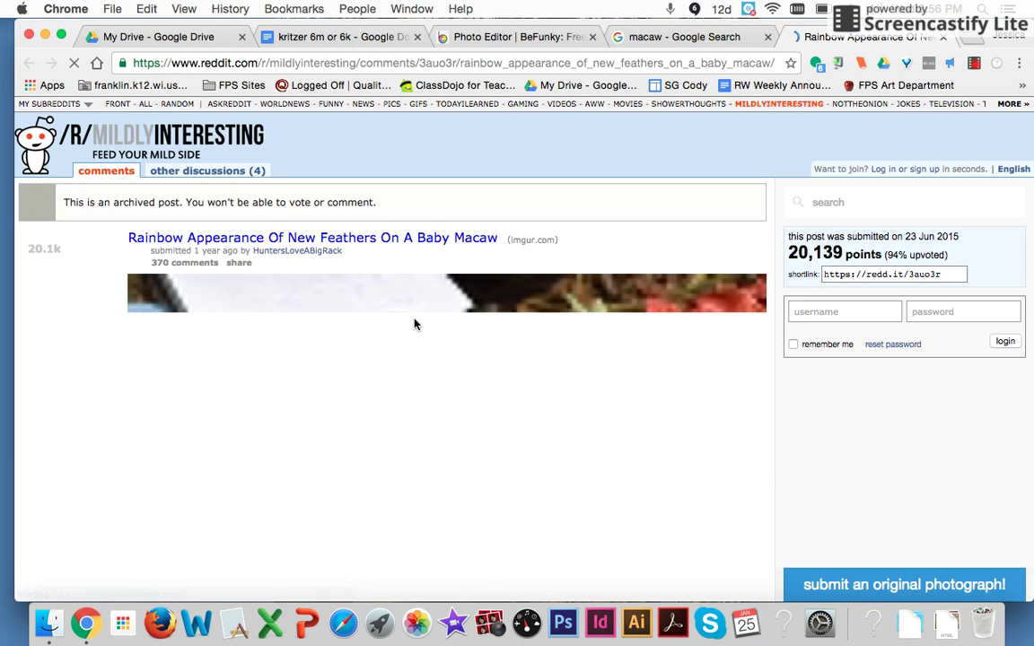
pyautogui.scroll(-8, 414, 324)
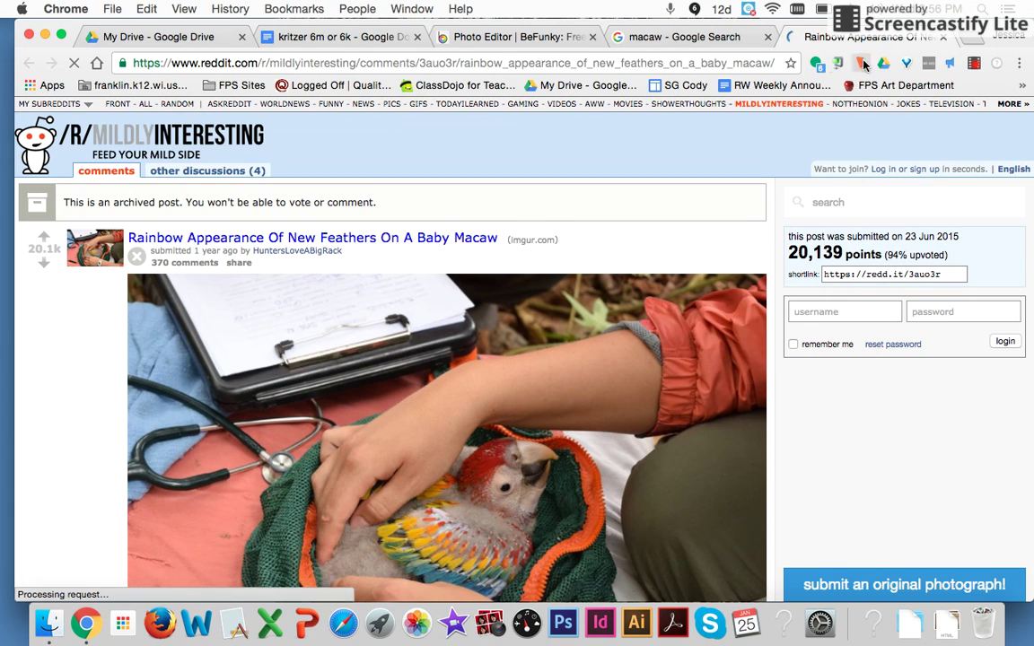
pyautogui.click(946, 39)
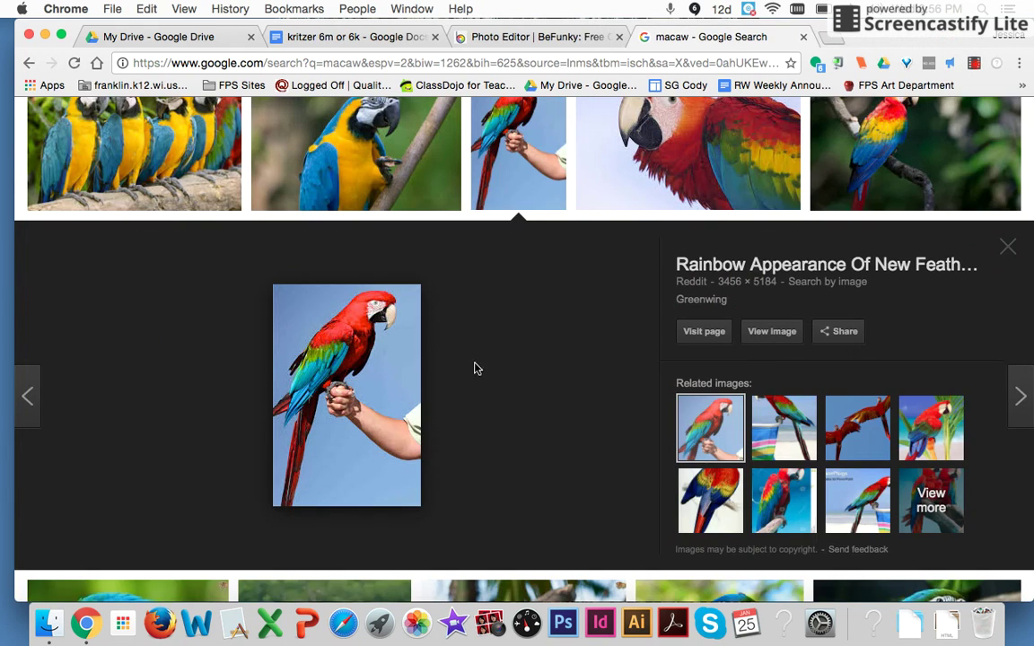
# - Capture a screenshot of just the previewed macaw photo and return to the BeFunky Photo Editor
pyautogui.press('super+shift+4')
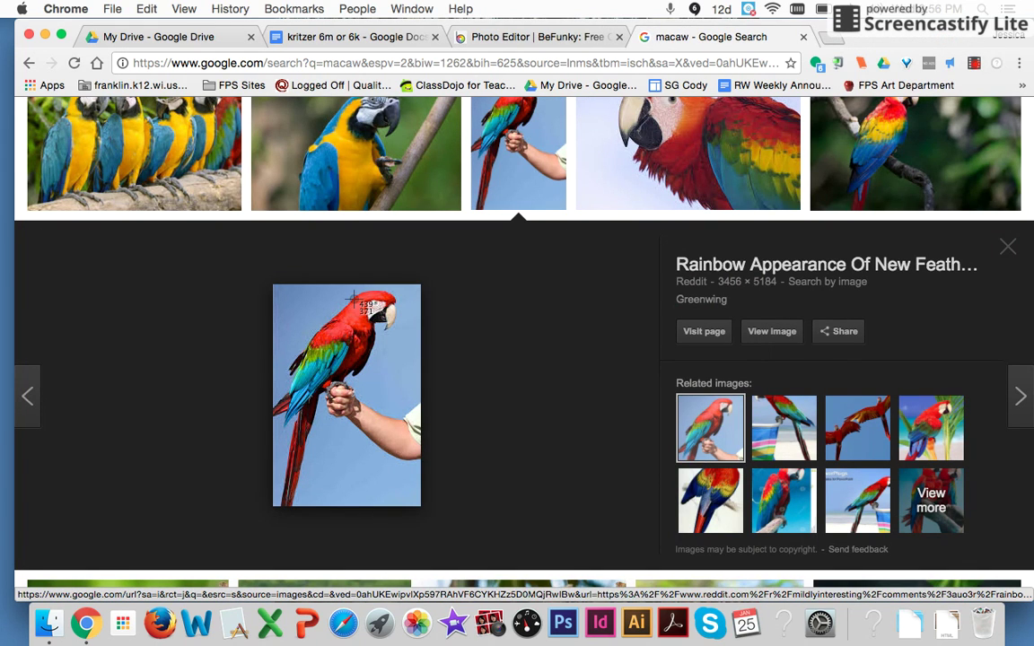
pyautogui.moveTo(275, 285); pyautogui.dragTo(418, 505)
pyautogui.click(582, 43)
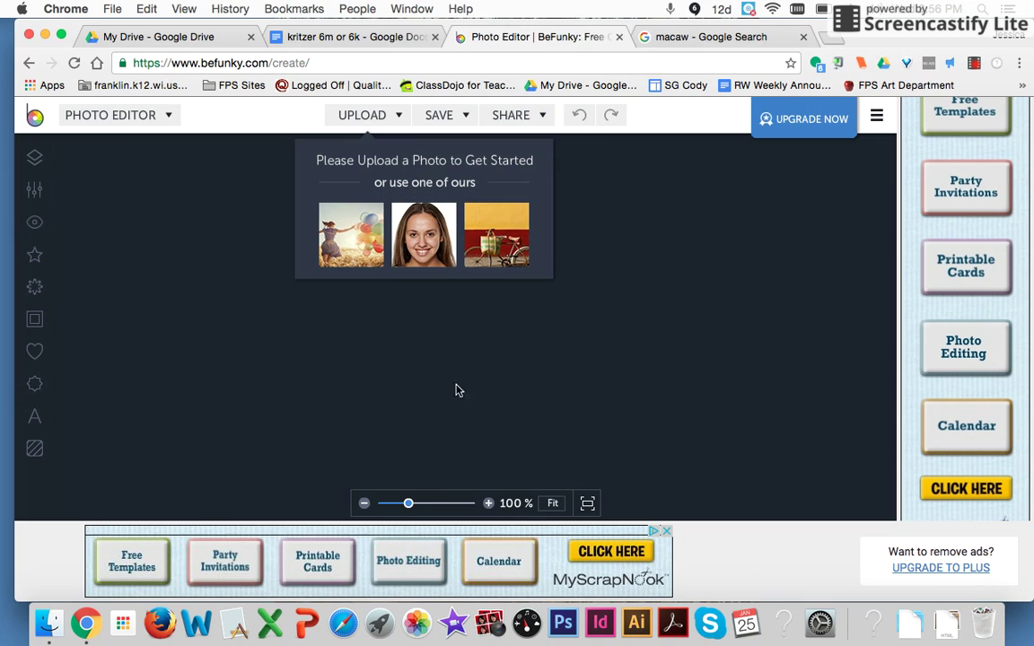
# - Upload the macaw screenshot, the one ending in 8.56.45 PM, from the computer's Desktop into the editor
pyautogui.click(396, 123)
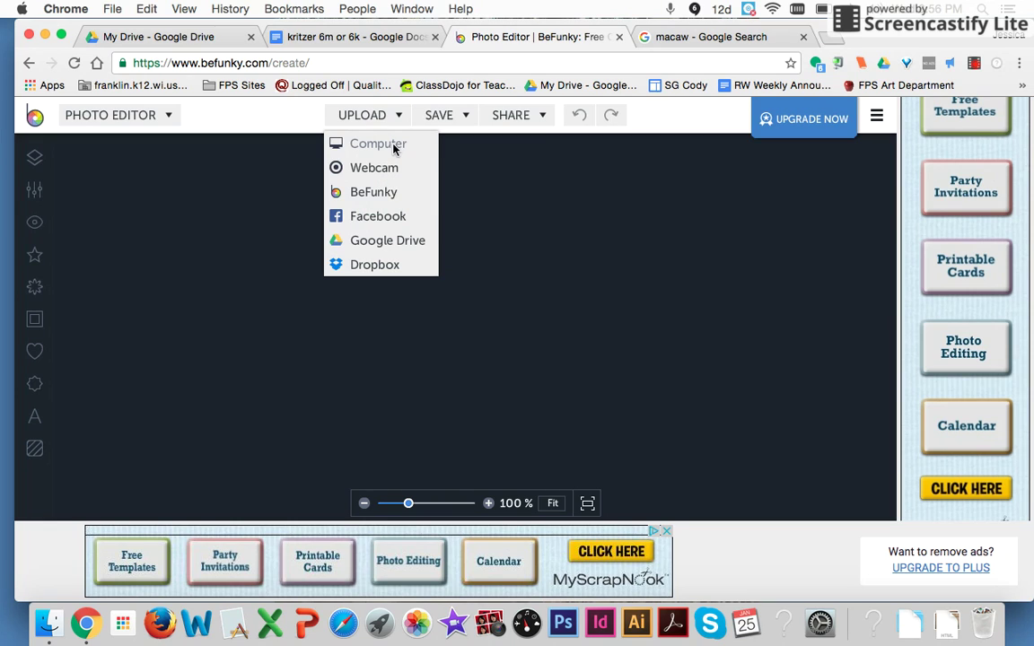
pyautogui.click(395, 149)
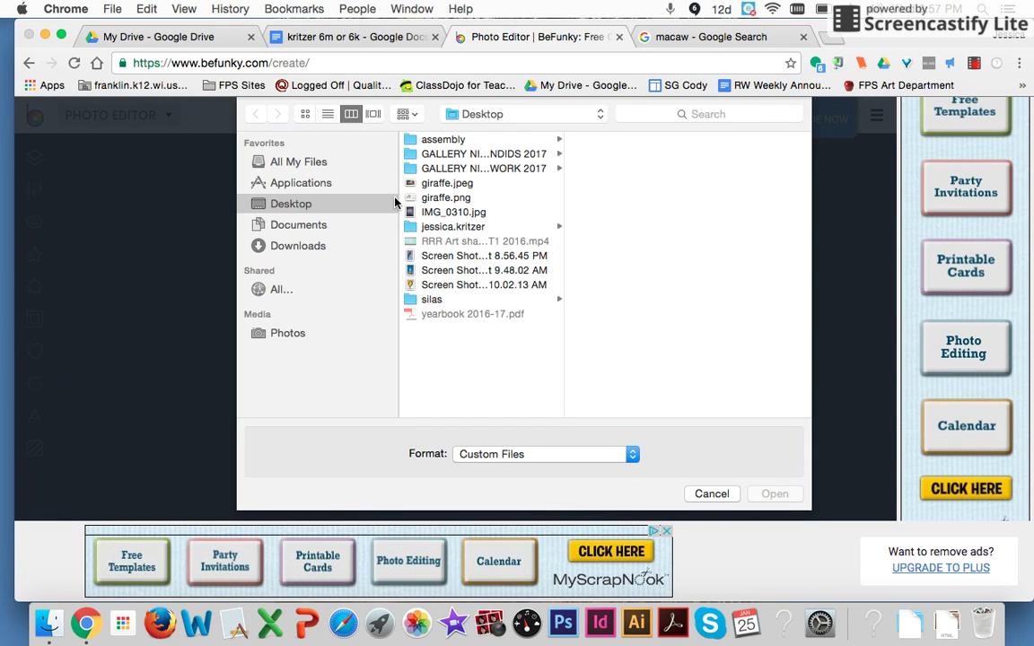
pyautogui.click(451, 213)
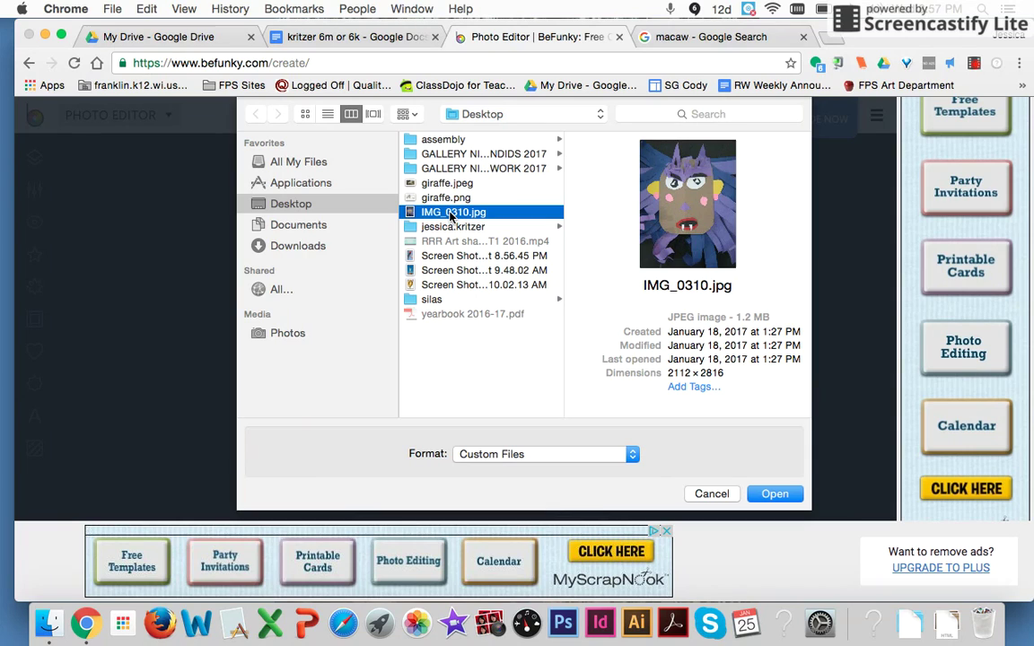
pyautogui.press('Down')
pyautogui.press('Down')
pyautogui.press('Down')
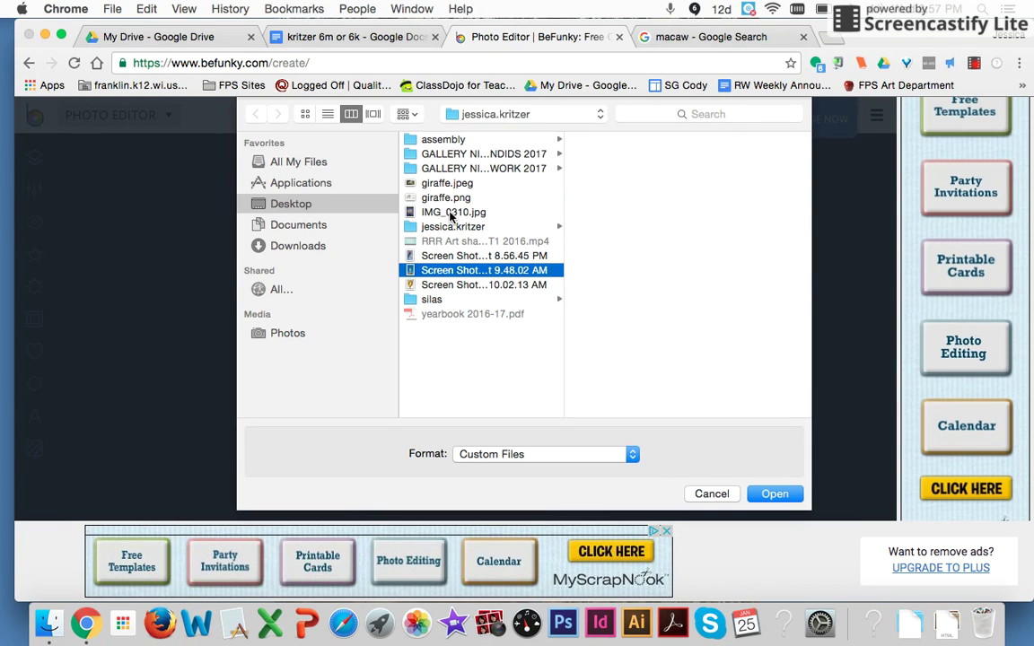
pyautogui.press('Up')
pyautogui.click(779, 495)
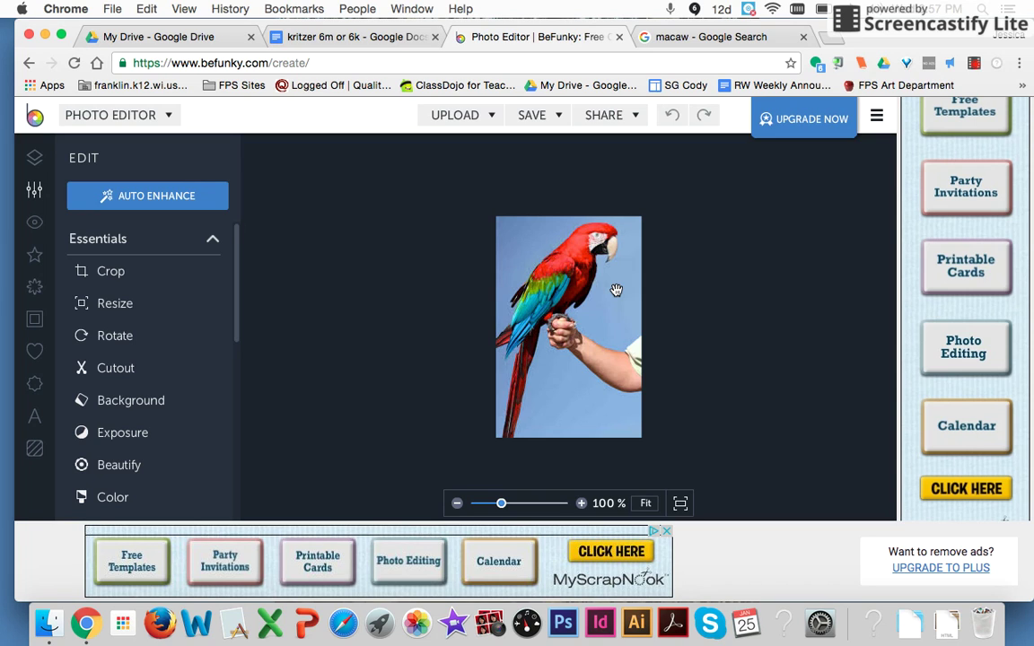
# - Use Cutout with feather set to 100 and outline the macaw with the freehand lasso, leaving out the arm
pyautogui.click(130, 367)
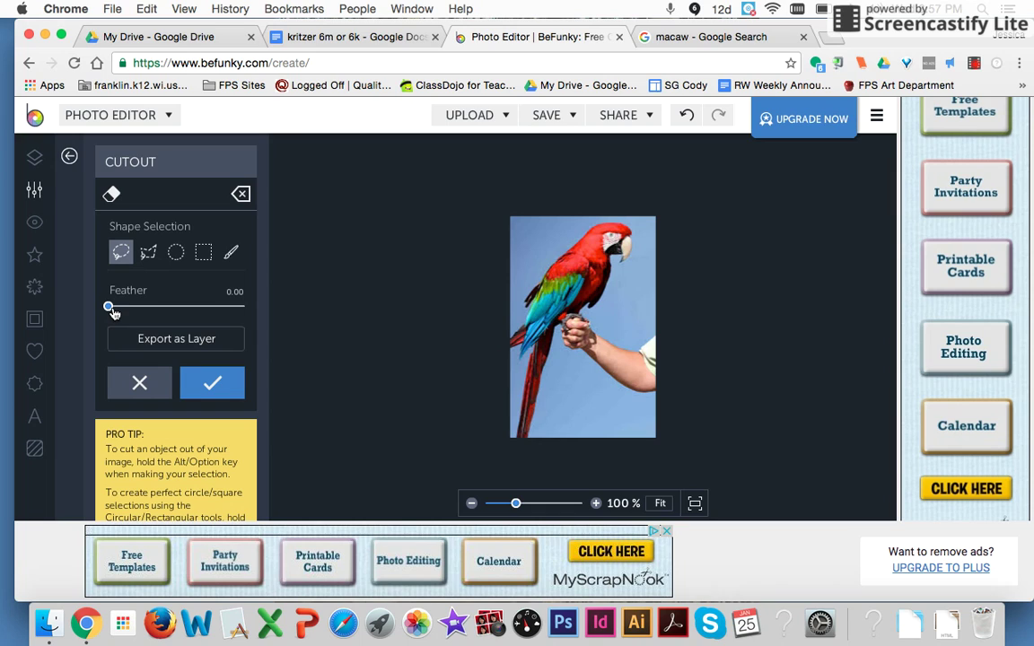
pyautogui.moveTo(111, 310); pyautogui.dragTo(251, 309)
pyautogui.moveTo(528, 356); pyautogui.dragTo(515, 340)
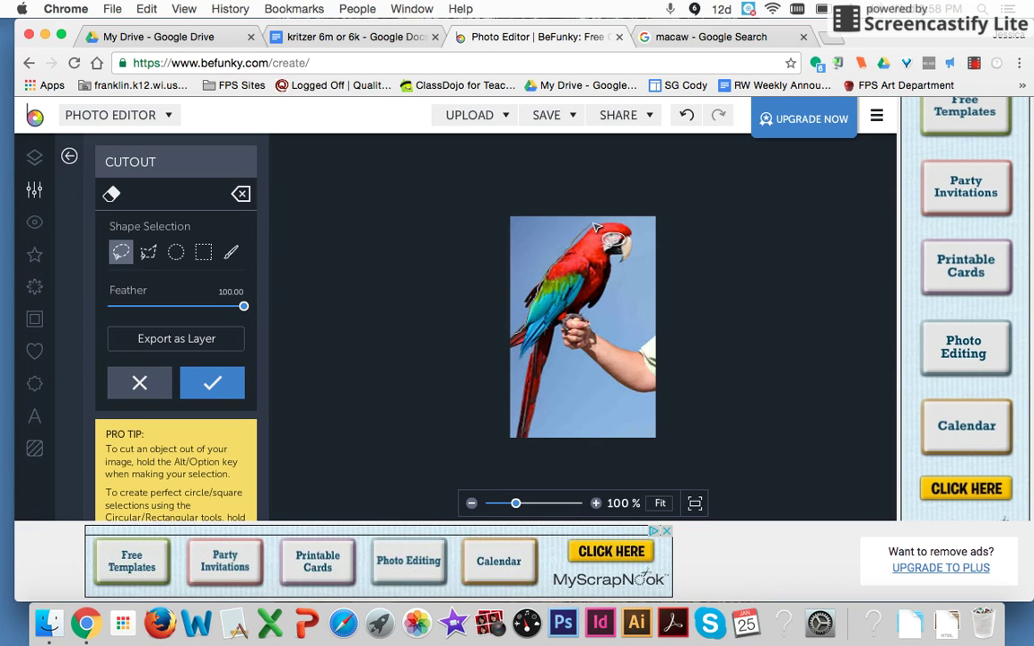
pyautogui.moveTo(610, 224)
pyautogui.mouseDown()
pyautogui.moveTo(628, 222)
pyautogui.moveTo(633, 247)
pyautogui.moveTo(618, 250)
pyautogui.moveTo(612, 290)
pyautogui.moveTo(582, 313)
pyautogui.moveTo(588, 340)
pyautogui.moveTo(565, 337)
pyautogui.moveTo(533, 430)
pyautogui.moveTo(520, 423)
pyautogui.moveTo(532, 349)
pyautogui.moveTo(489, 318)
pyautogui.moveTo(517, 336)
pyautogui.mouseUp()
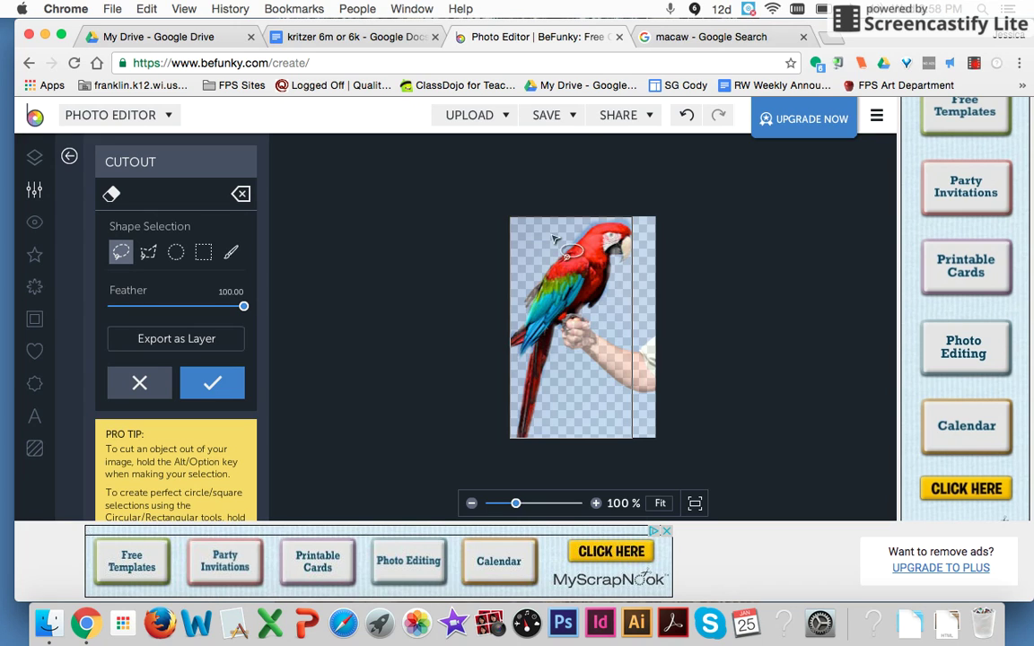
# - Save the cutout to the computer's Desktop as a PNG named "macaw"
pyautogui.click(562, 115)
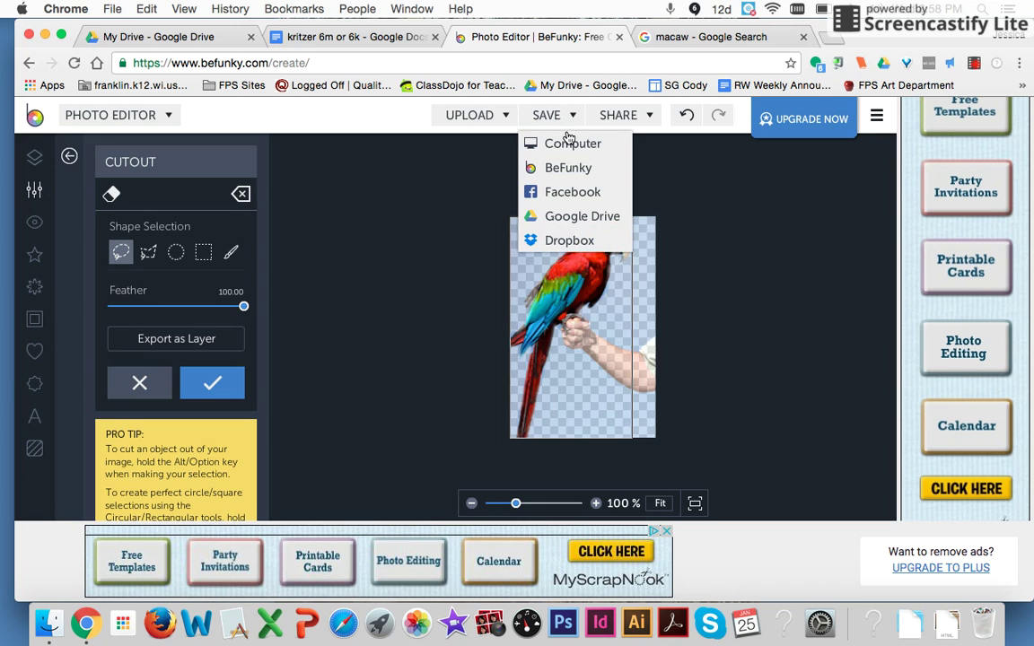
pyautogui.click(567, 144)
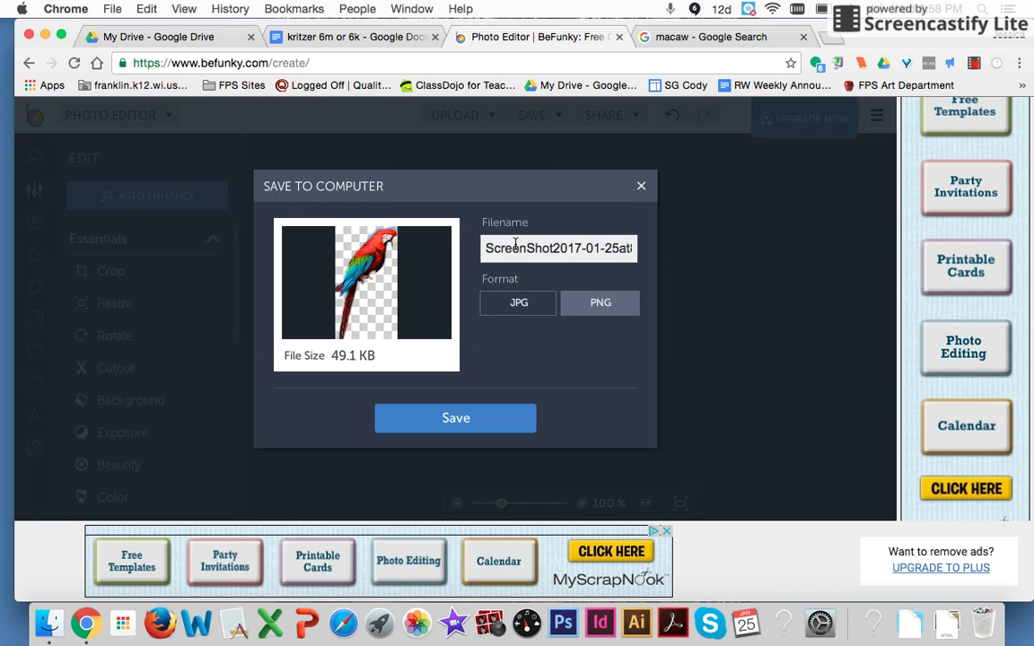
pyautogui.moveTo(484, 248); pyautogui.dragTo(656, 257)
pyautogui.write('macaw')
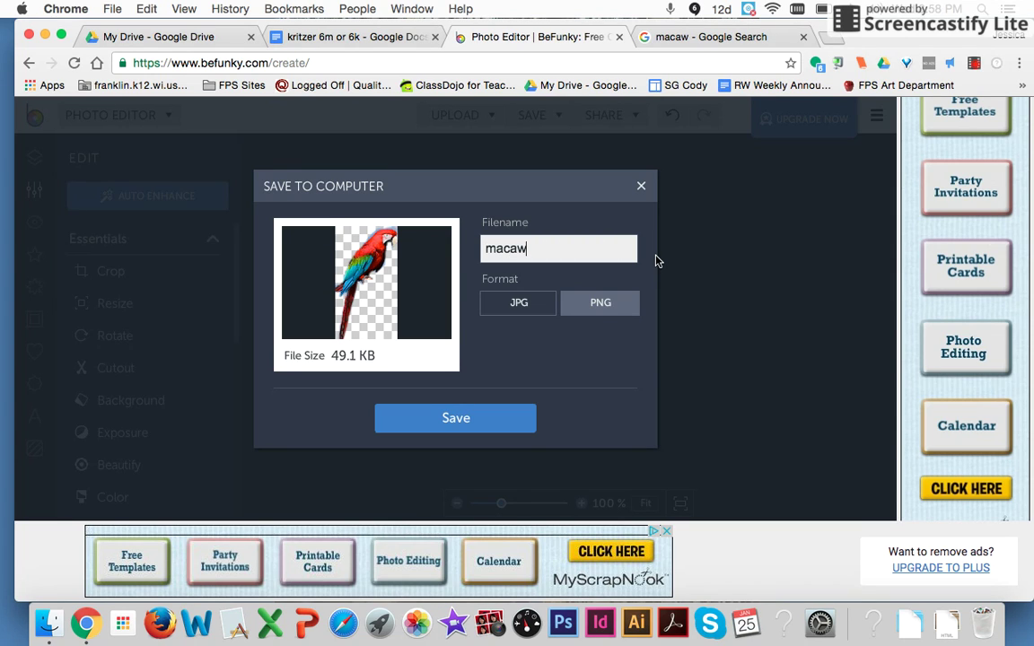
pyautogui.click(490, 419)
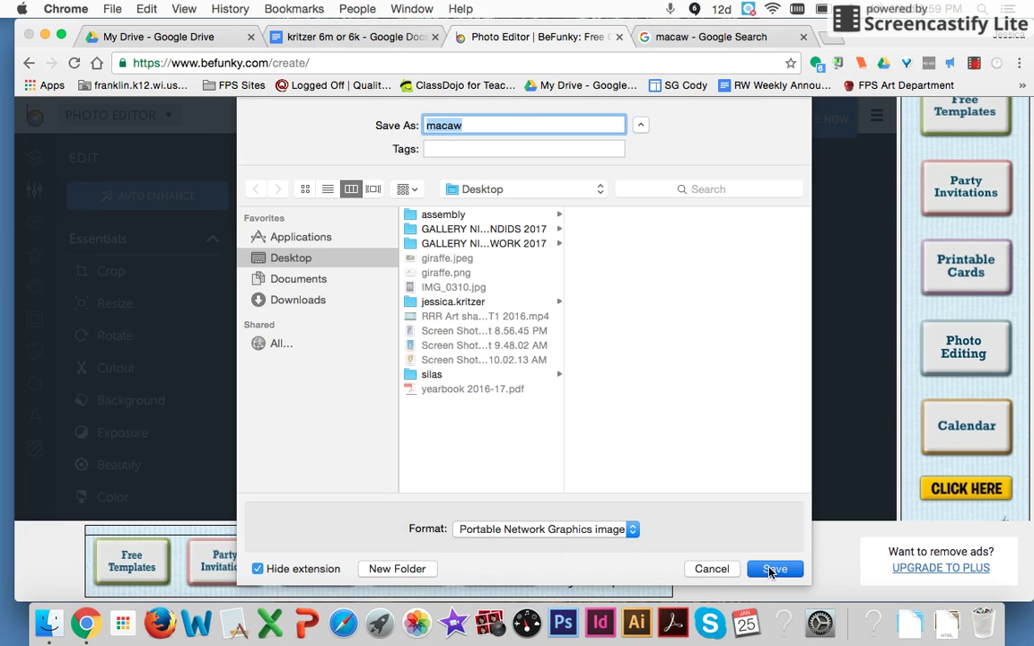
pyautogui.click(773, 569)
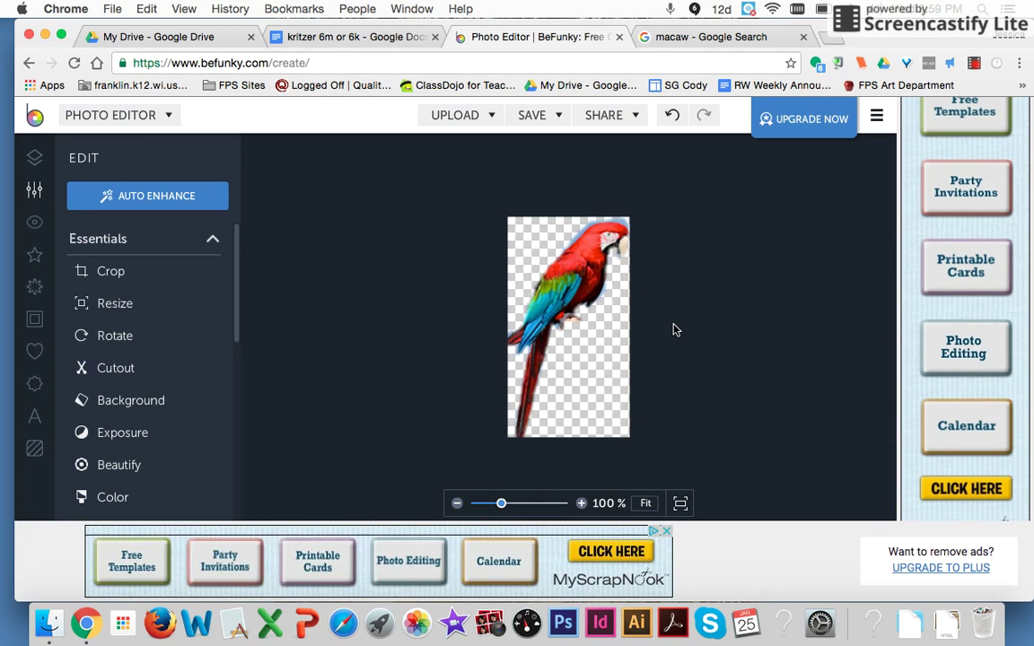
# - Return to the Google Docs drawing, shift the living room photo slightly to the left and deselect it
pyautogui.click(355, 37)
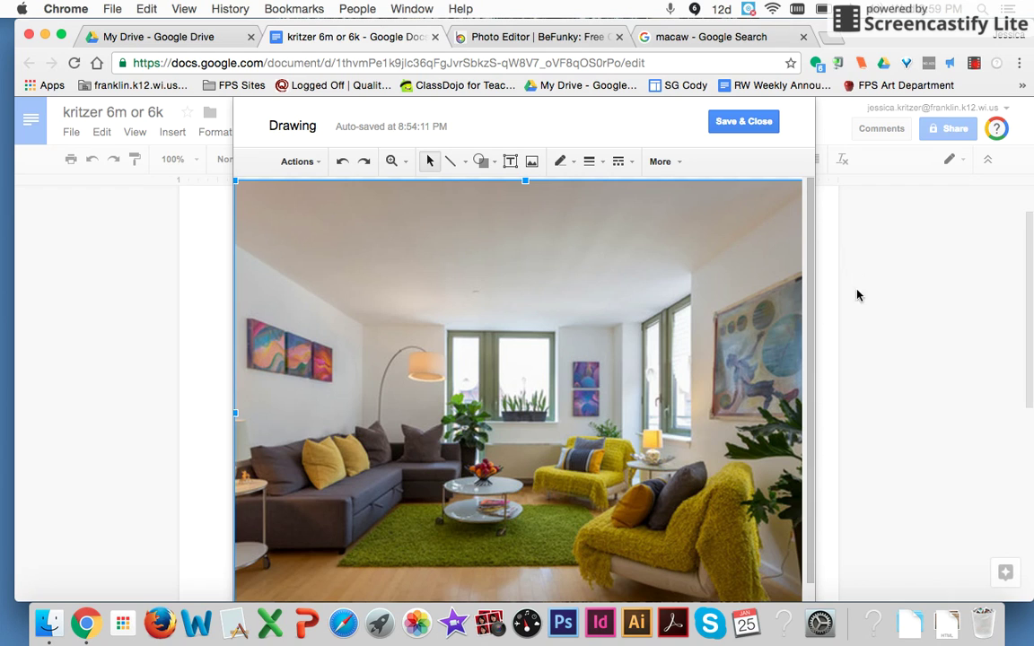
pyautogui.moveTo(752, 346); pyautogui.dragTo(709, 344)
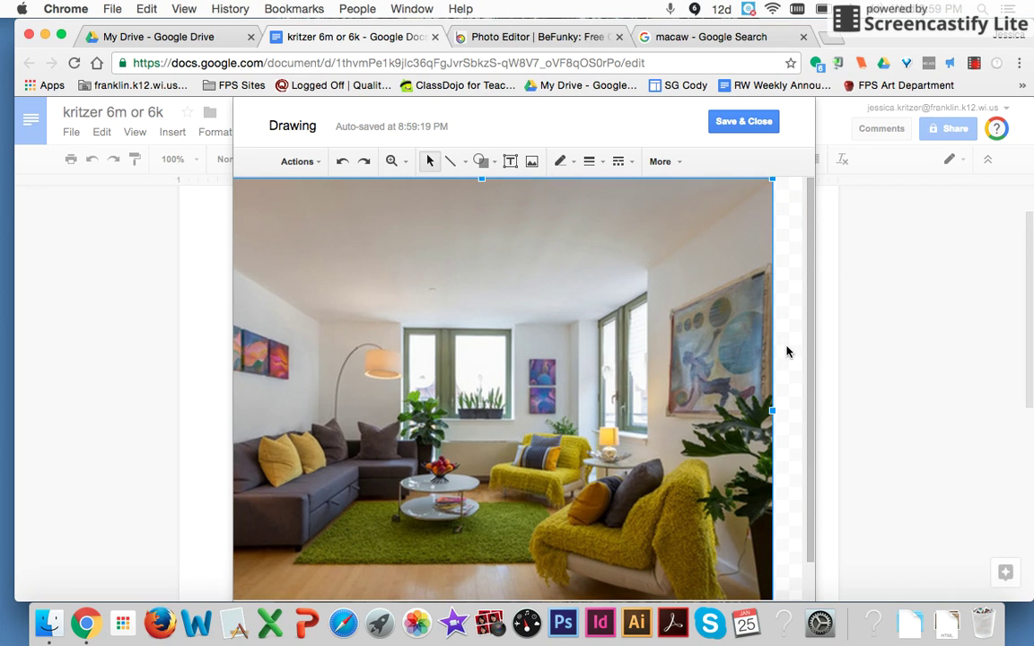
pyautogui.click(786, 352)
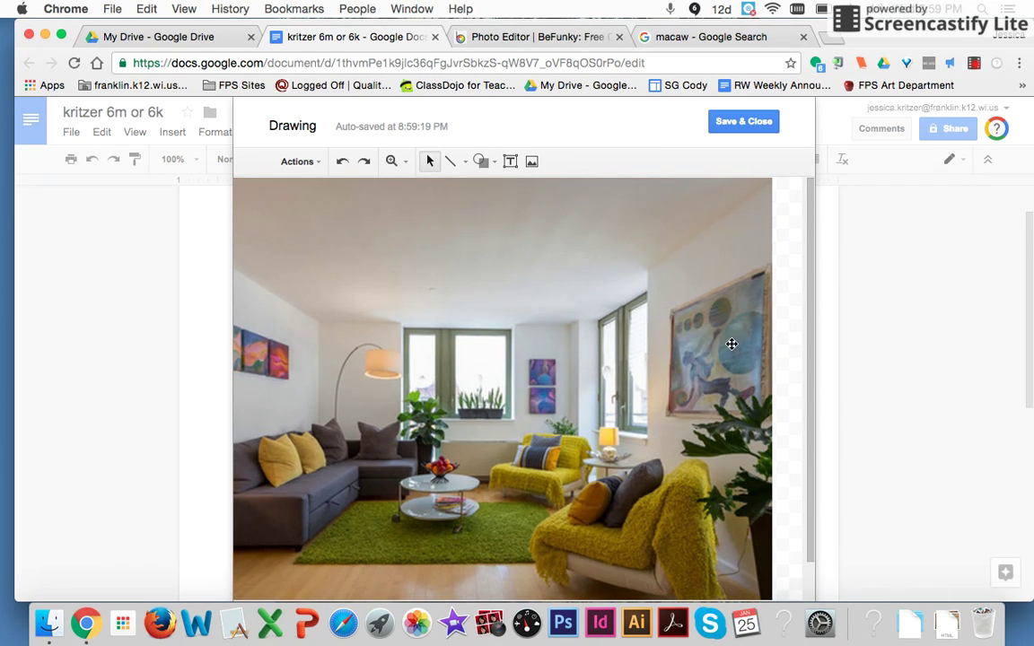
# - Nudge the living room photo slightly closer to the drawing's left edge and deselect it
pyautogui.moveTo(669, 361); pyautogui.dragTo(766, 356)
pyautogui.click(793, 372)
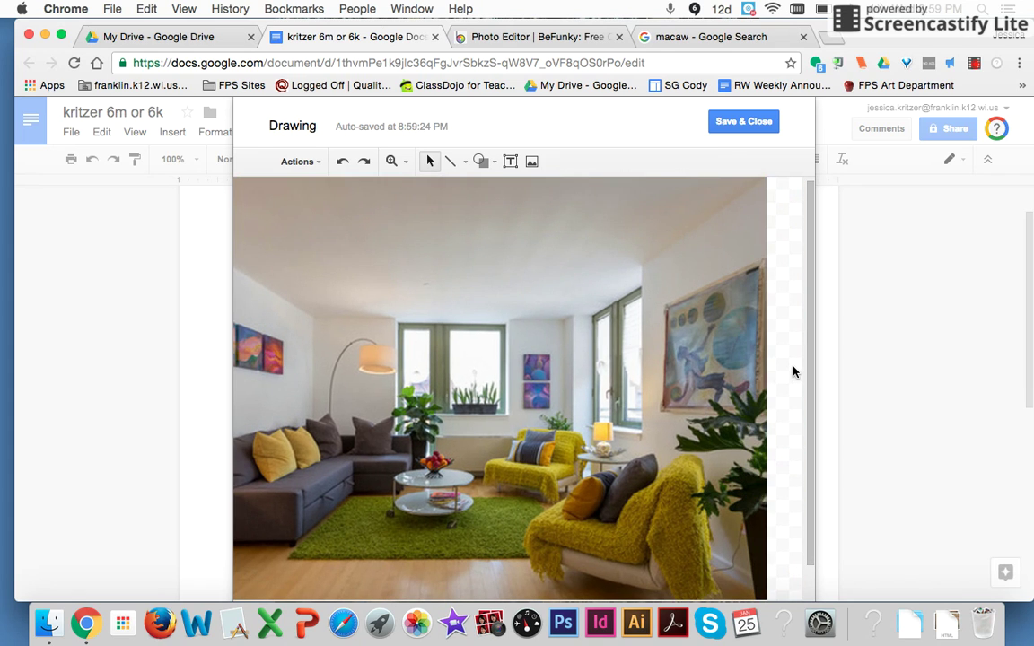
# - Upload macaw.png from the Desktop into the drawing and enlarge the macaw over the living room
pyautogui.click(534, 163)
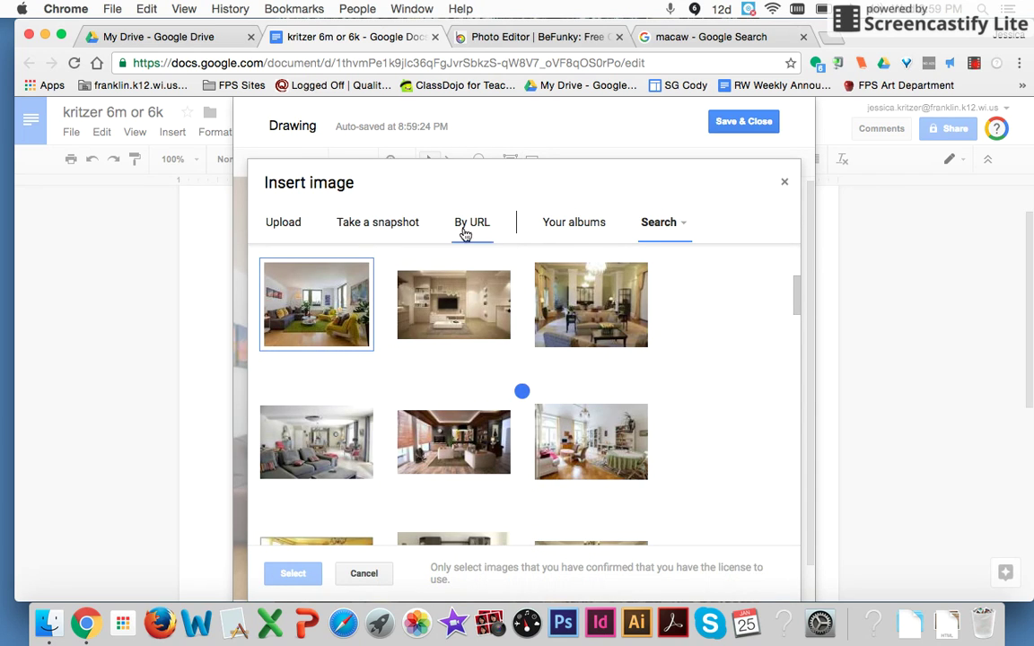
pyautogui.click(284, 225)
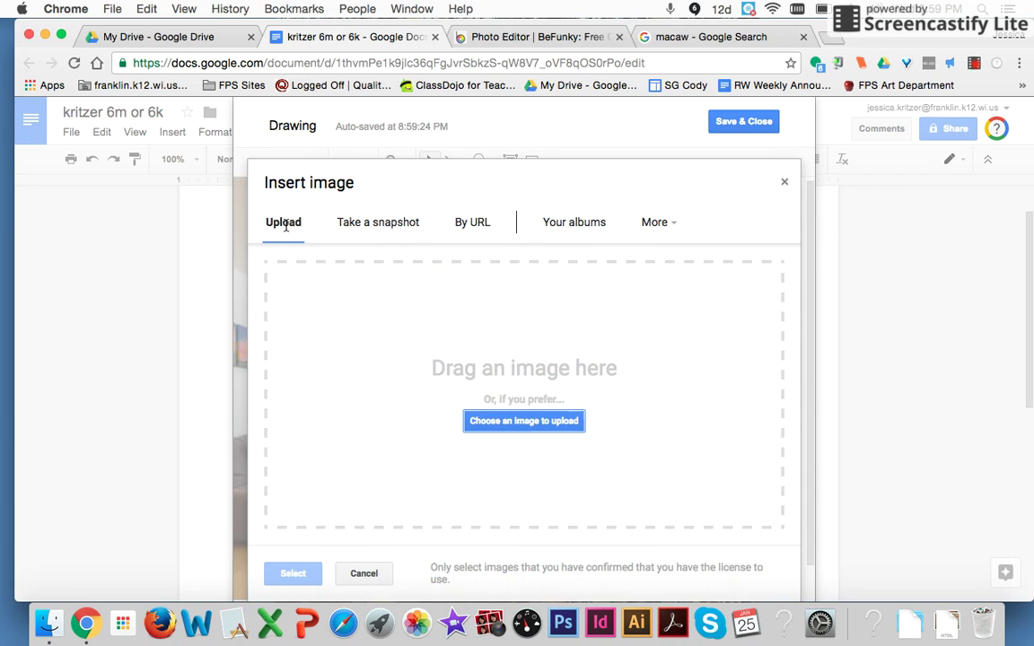
pyautogui.click(513, 426)
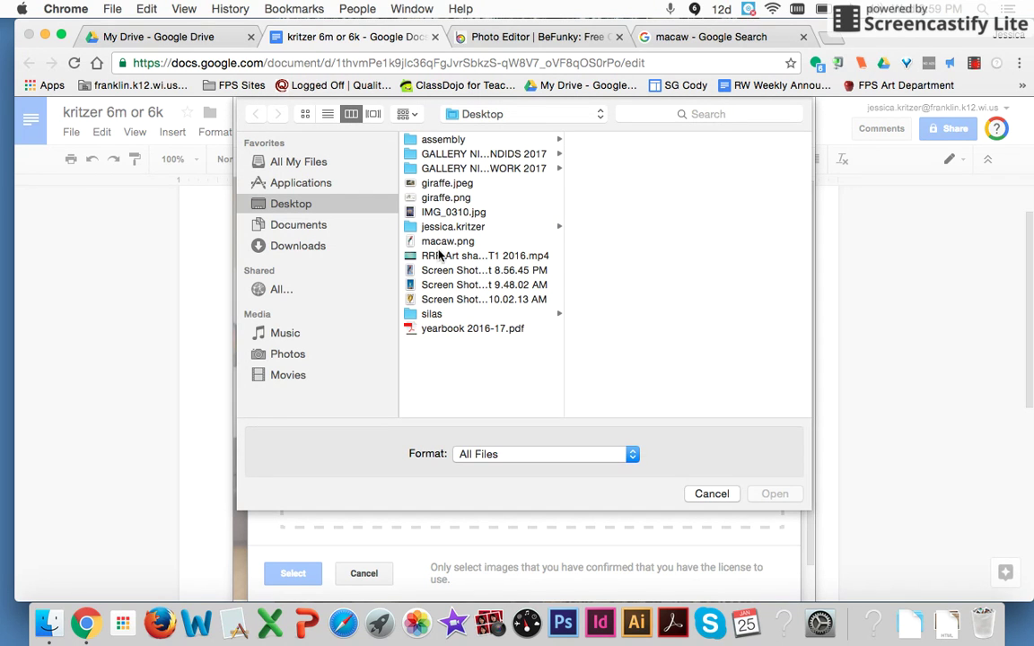
pyautogui.click(435, 242)
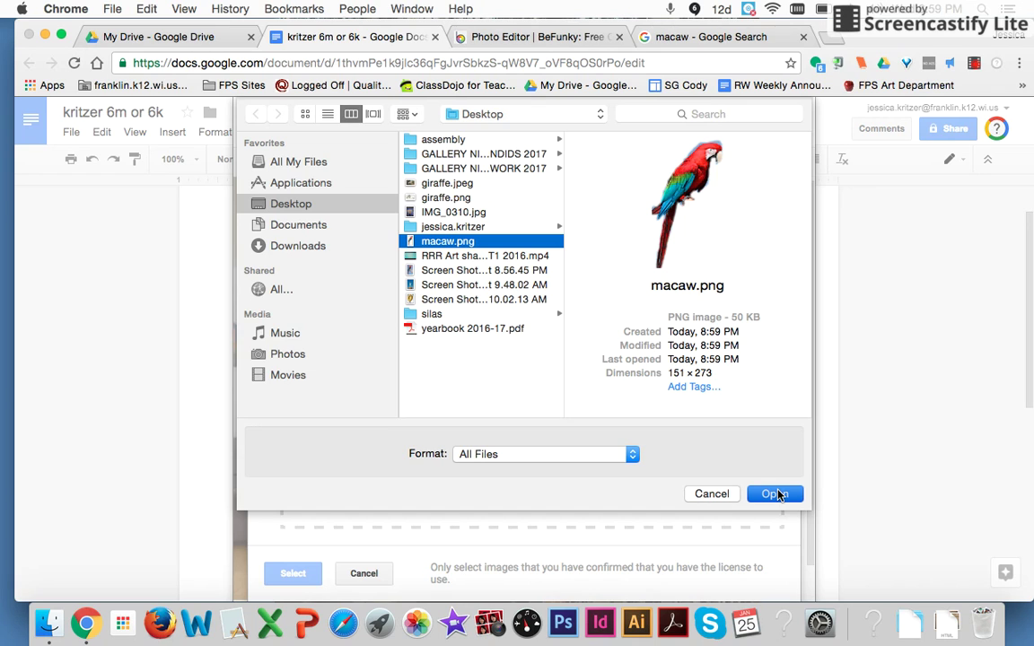
pyautogui.click(775, 494)
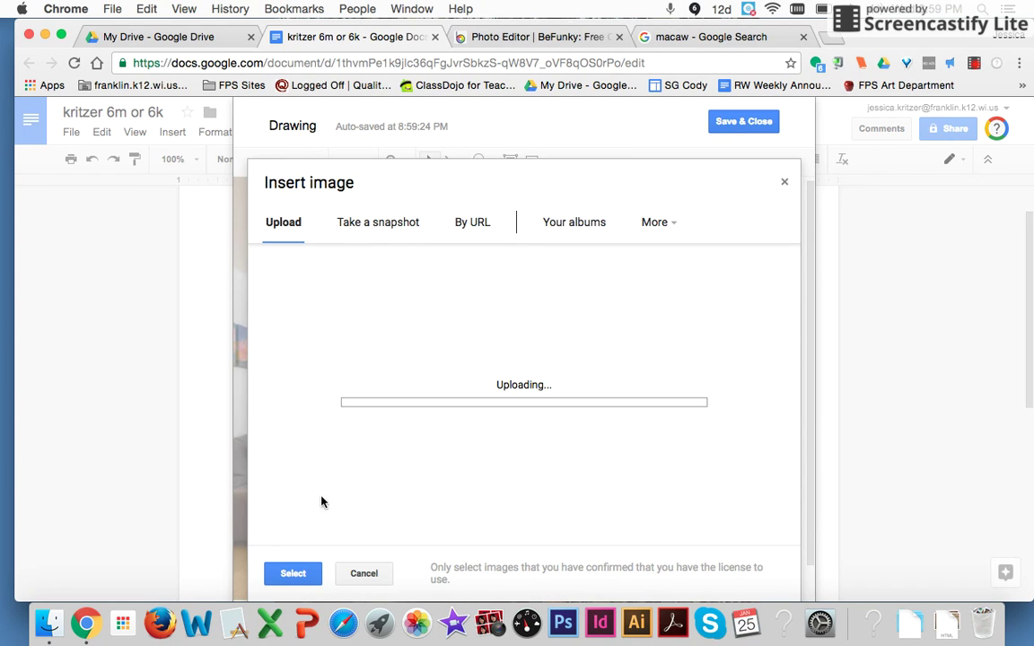
pyautogui.click(267, 580)
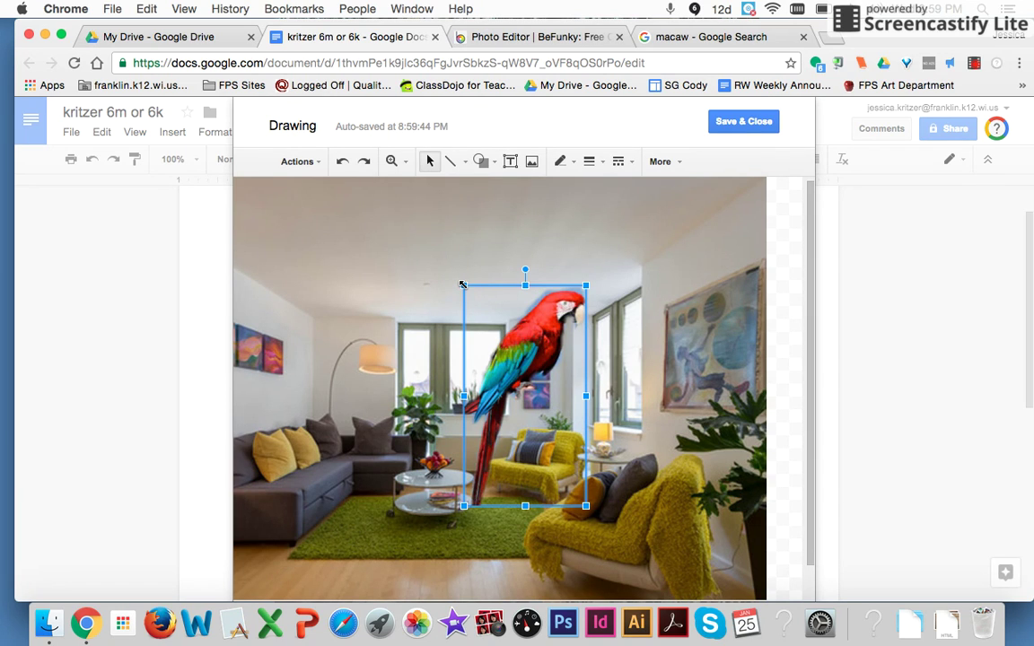
pyautogui.moveTo(462, 284); pyautogui.dragTo(436, 285)
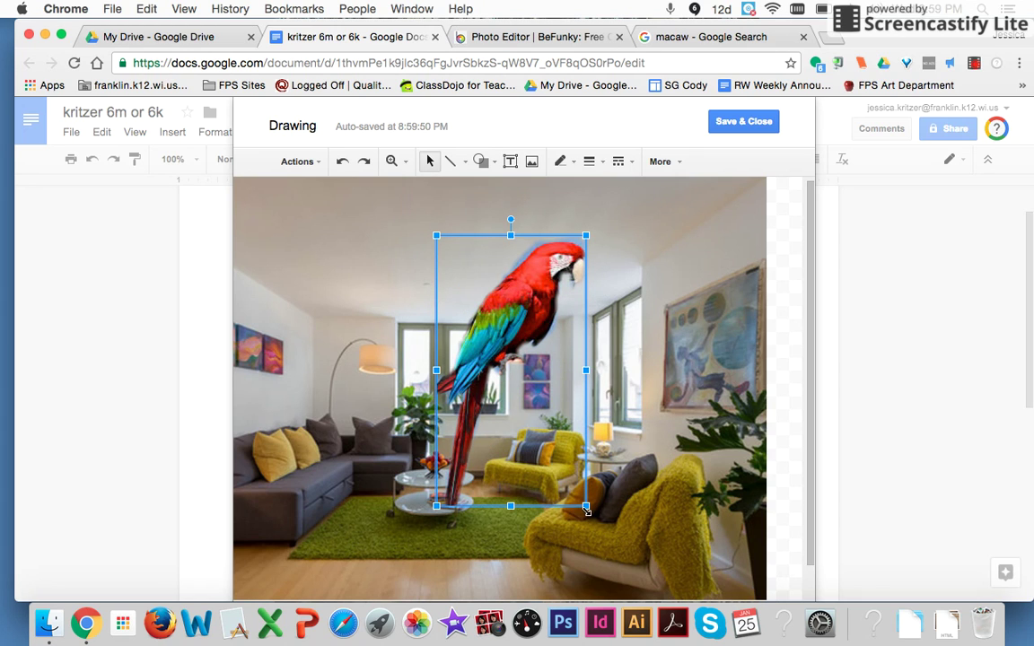
pyautogui.moveTo(585, 507); pyautogui.dragTo(616, 531)
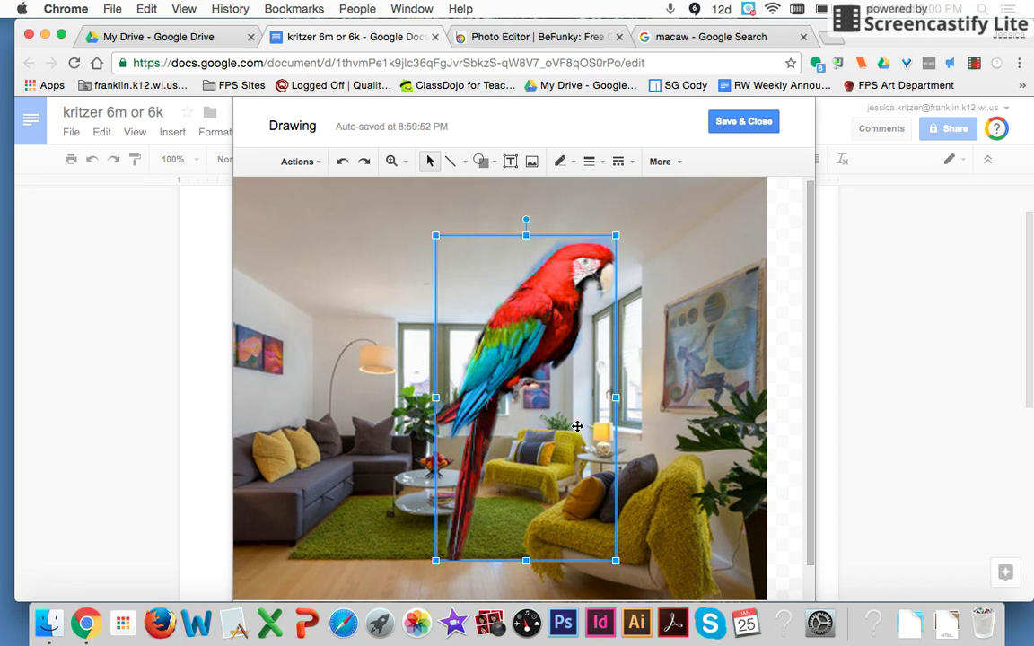
# - Switch to the Google Images search and replace the macaw query with a search for "lizard face"
pyautogui.click(688, 38)
pyautogui.scroll(5, 466, 163)
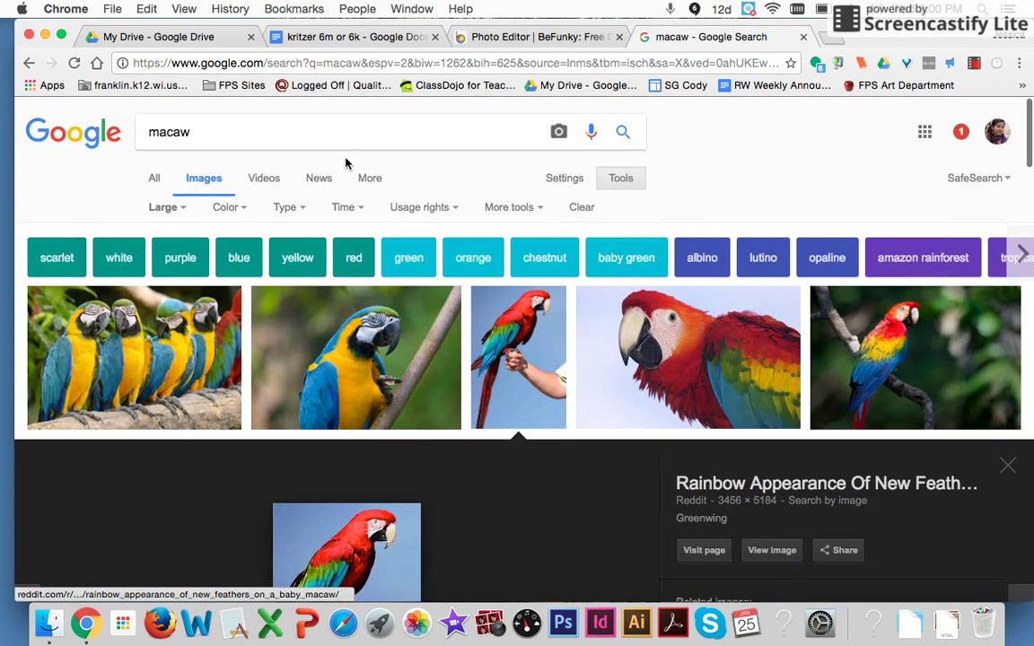
pyautogui.moveTo(310, 138); pyautogui.dragTo(64, 123)
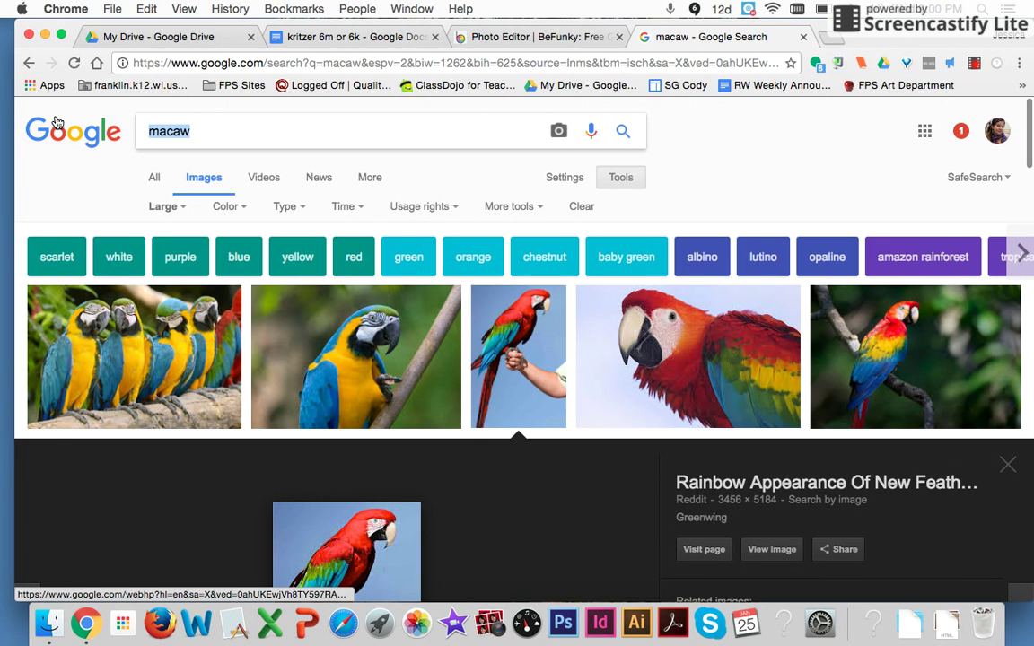
pyautogui.write('lizard face')
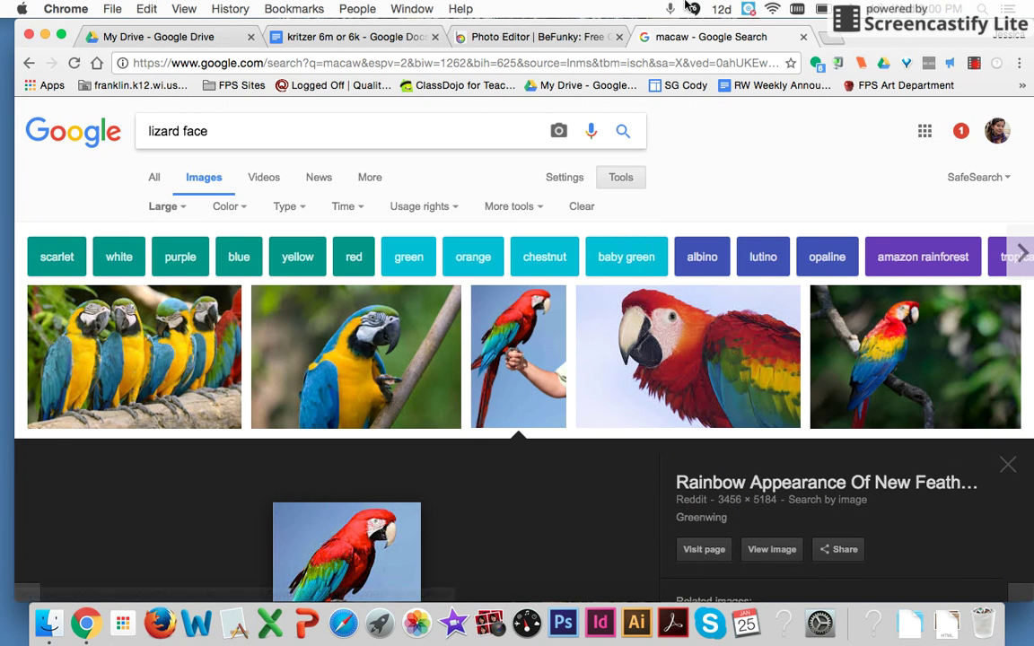
pyautogui.press('Return')
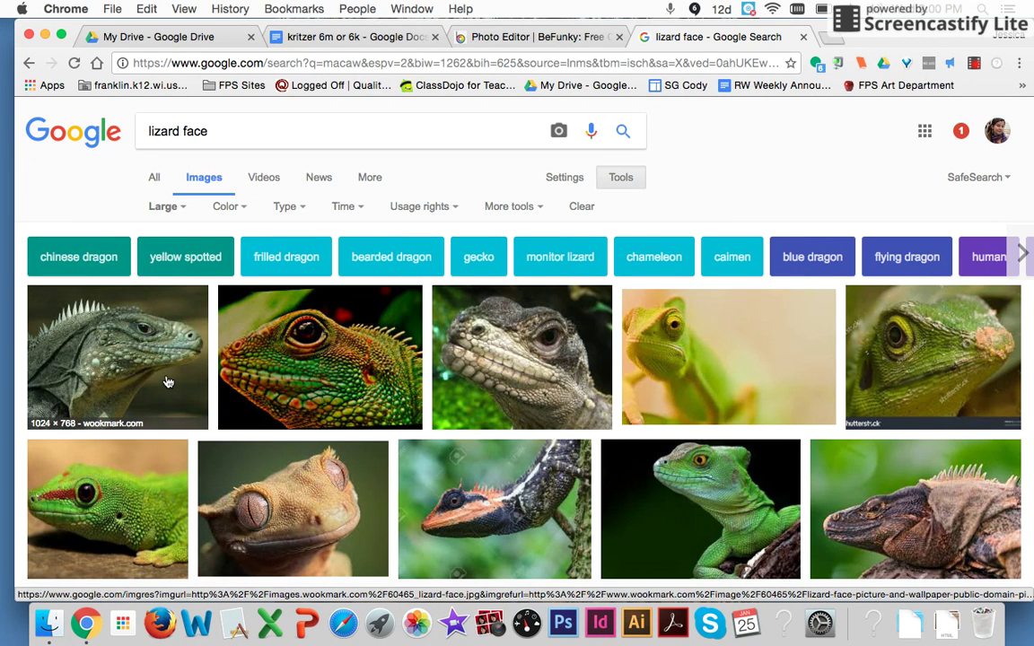
# - Open the first lizard result, the grey-green one in profile, and capture its preview as a screenshot
pyautogui.click(167, 383)
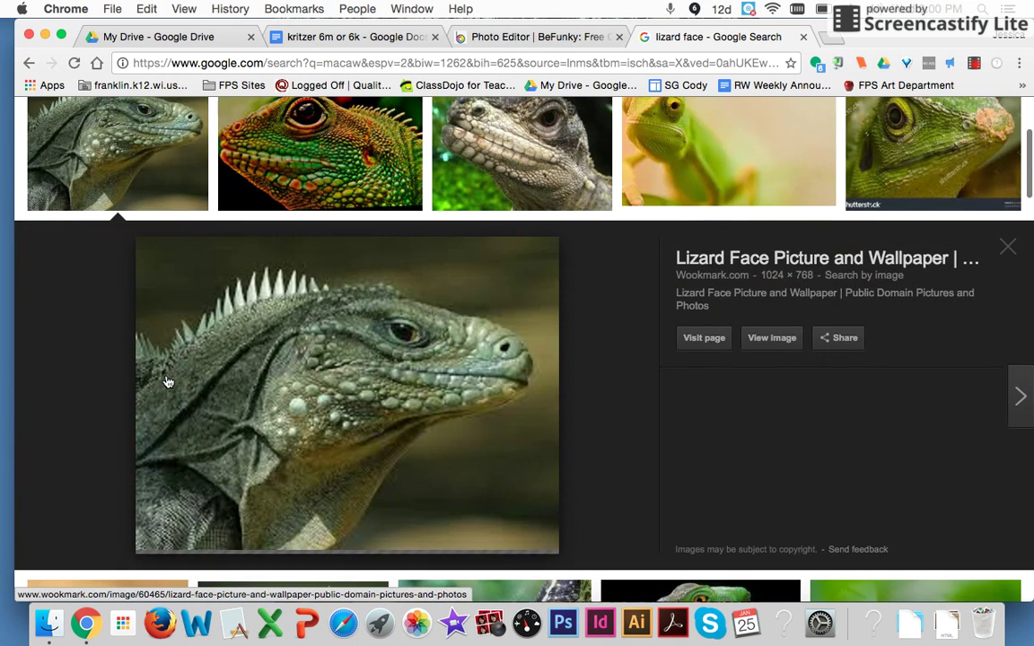
pyautogui.press('super+shift+4')
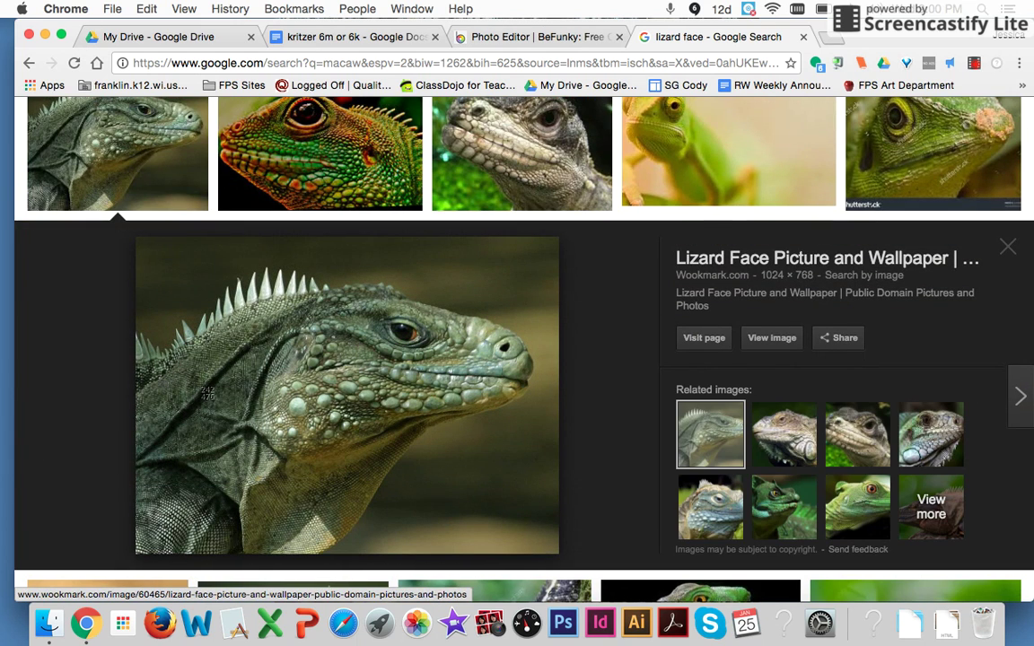
pyautogui.moveTo(137, 241); pyautogui.dragTo(558, 559)
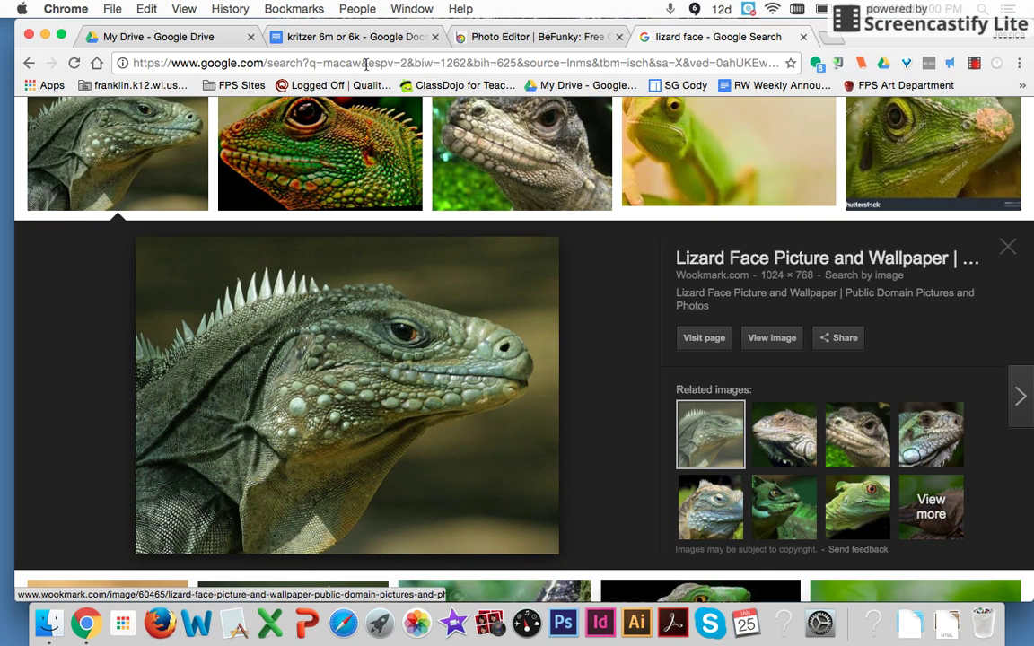
# - Switch to BeFunky and upload the lizard screenshot, the one ending in 9.00.29 PM, from the computer's Desktop
pyautogui.click(450, 36)
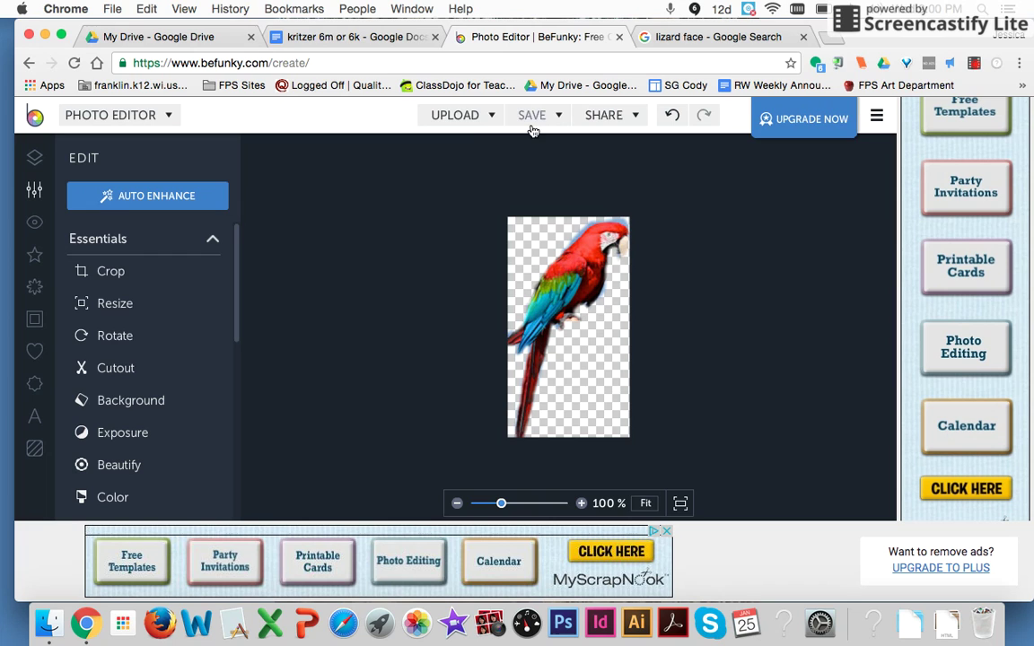
pyautogui.click(481, 123)
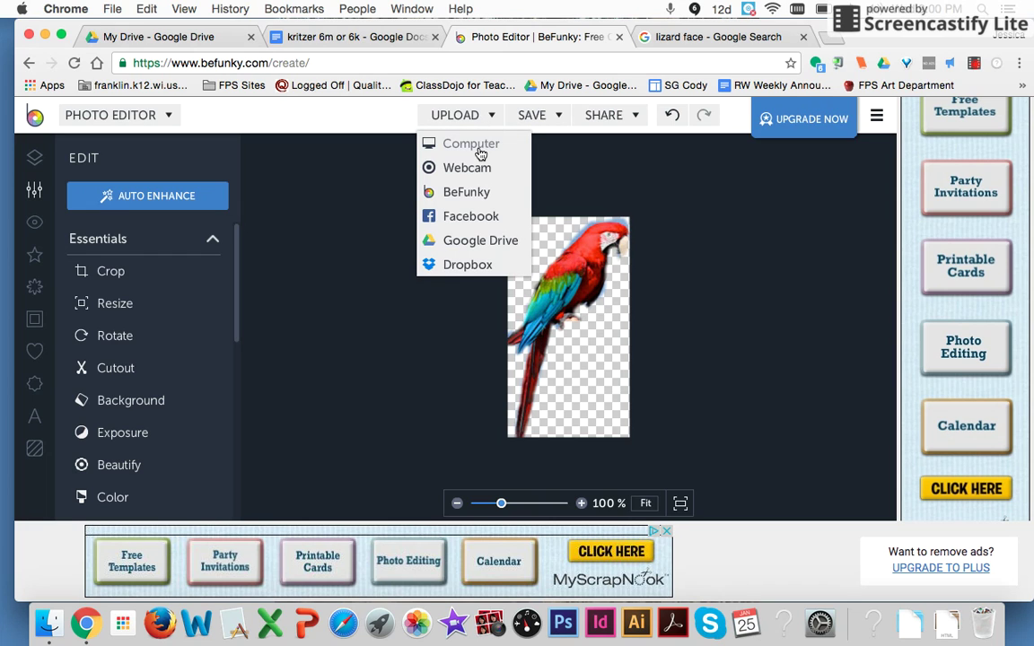
pyautogui.click(480, 154)
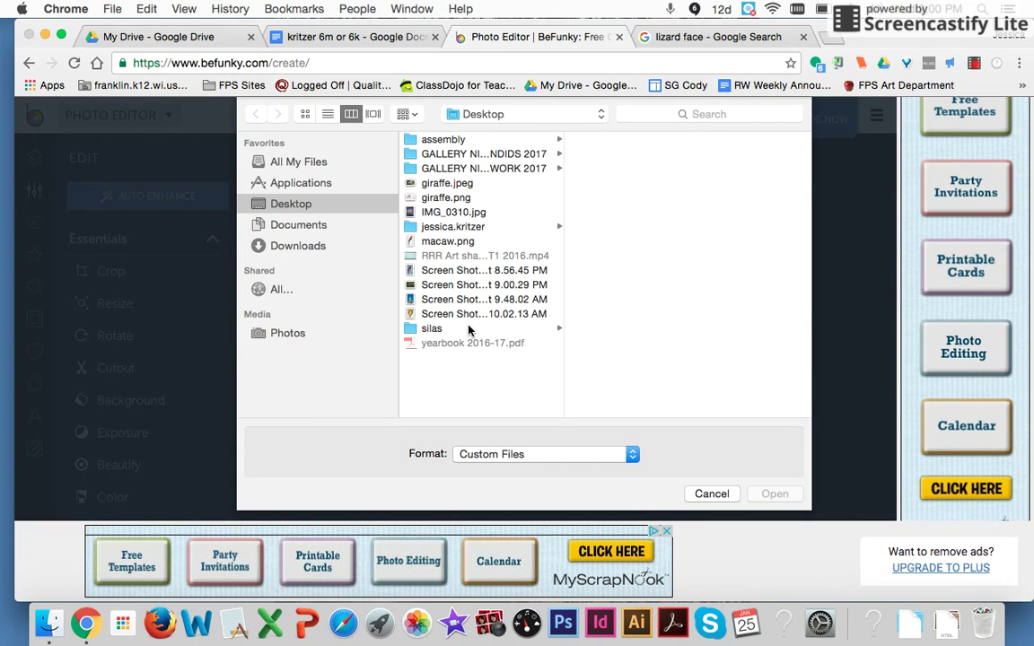
pyautogui.click(459, 286)
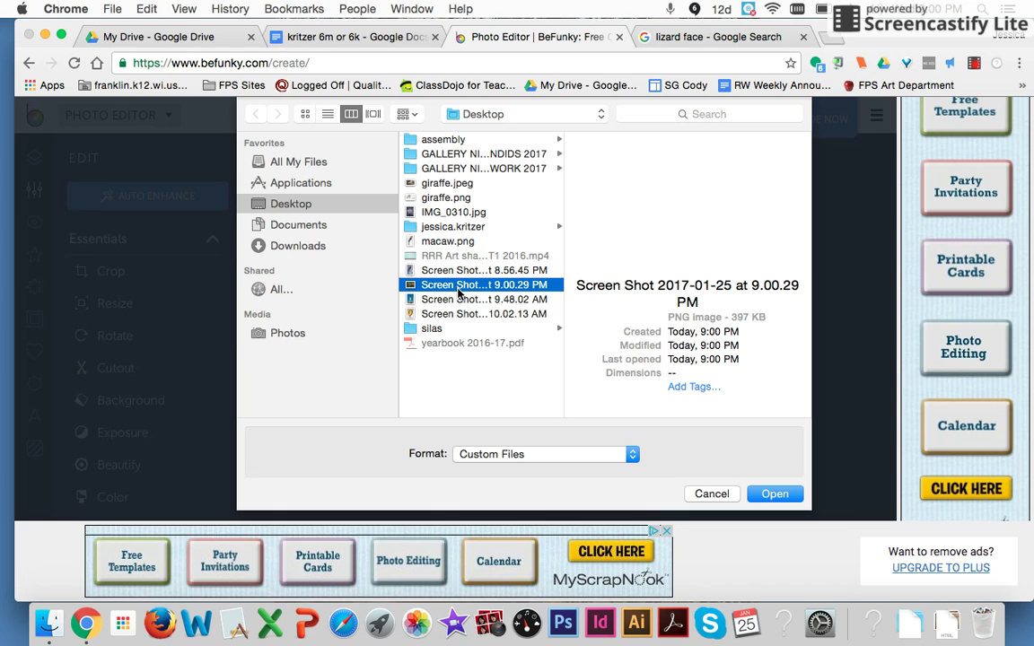
pyautogui.click(787, 500)
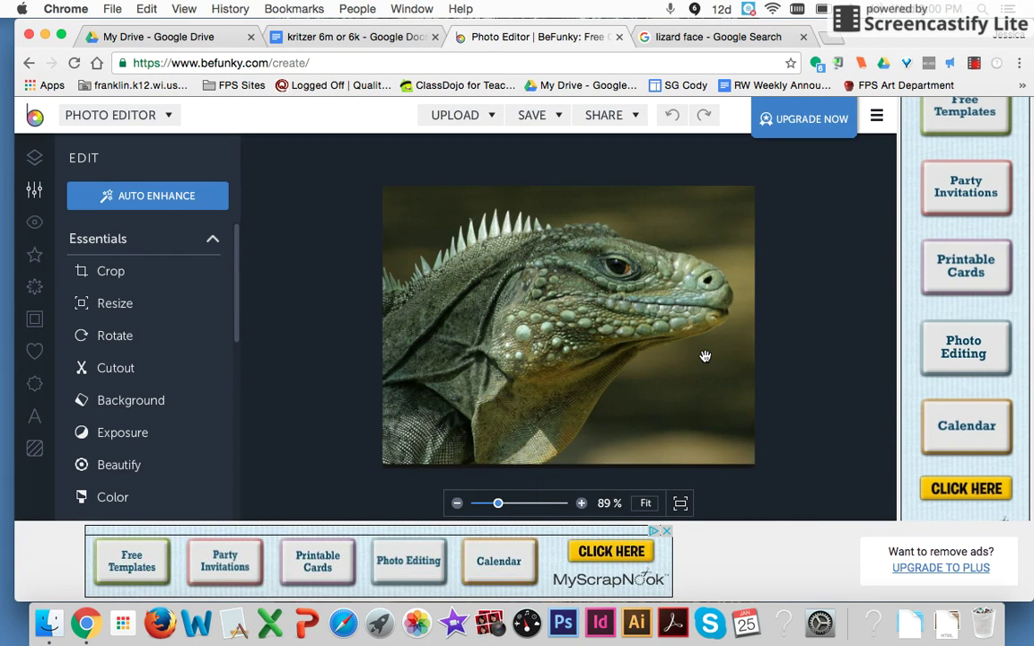
pyautogui.click(135, 367)
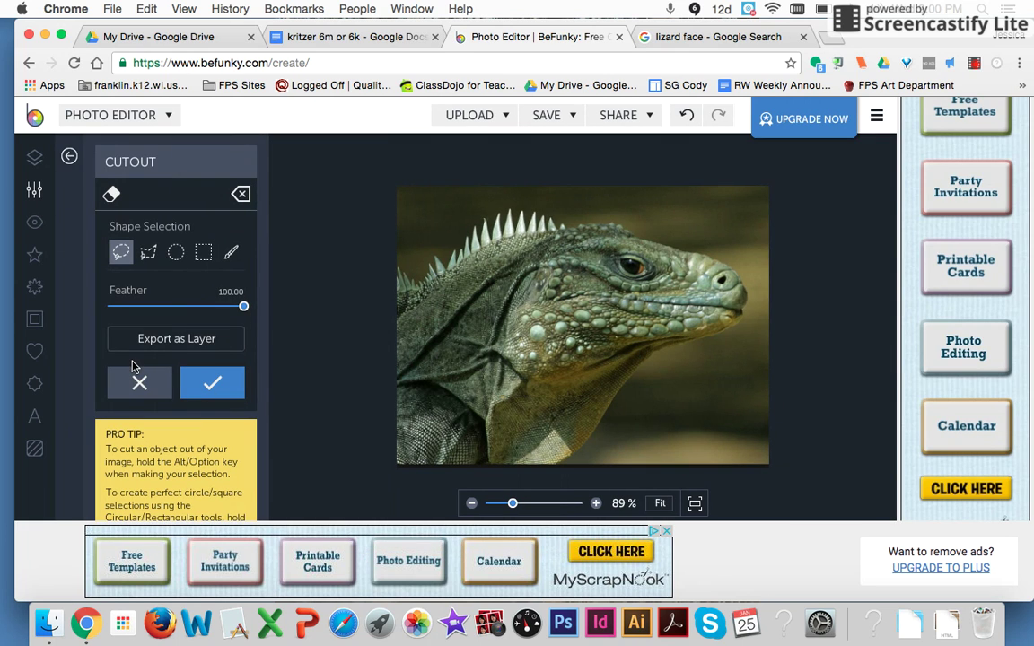
pyautogui.click(122, 255)
pyautogui.moveTo(401, 274); pyautogui.dragTo(413, 283)
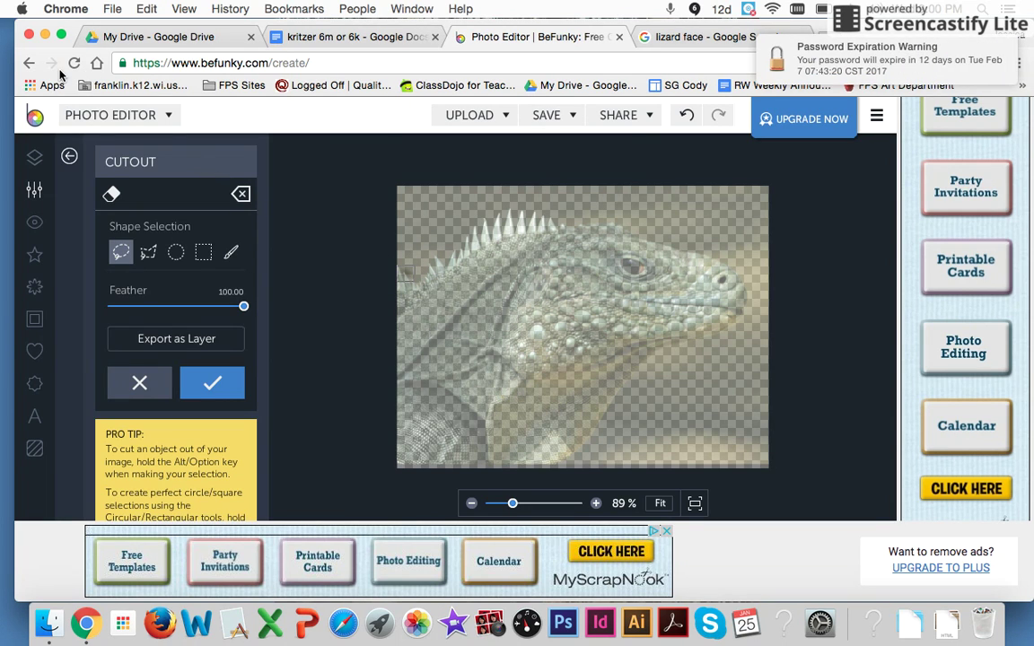
pyautogui.click(30, 64)
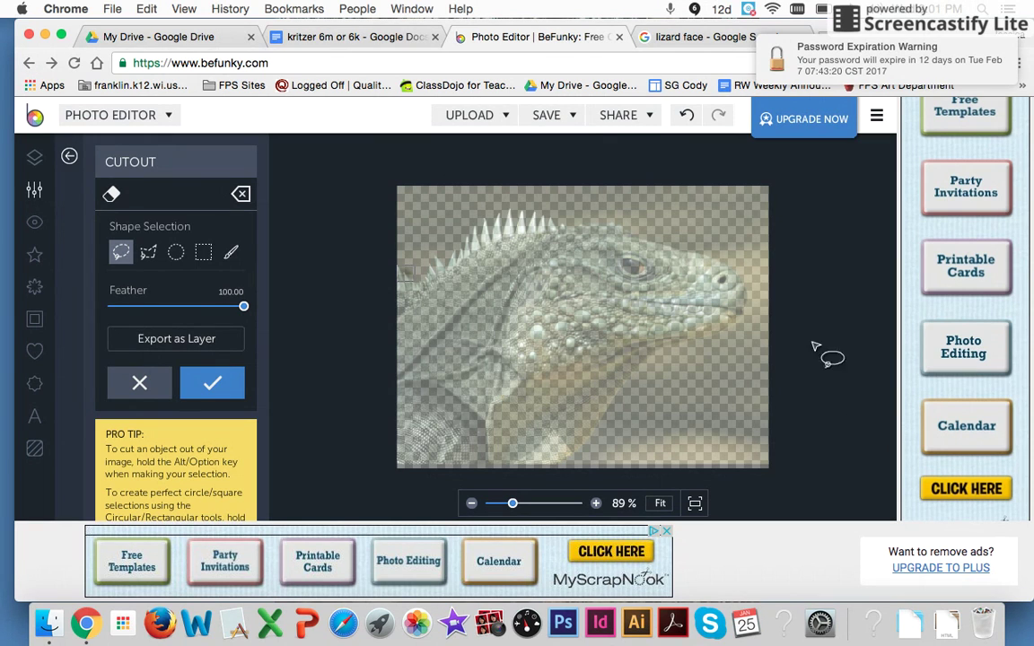
# - Upload the 9.00.29 PM lizard screenshot from the computer's Desktop again to restart from the uncut picture
pyautogui.click(480, 115)
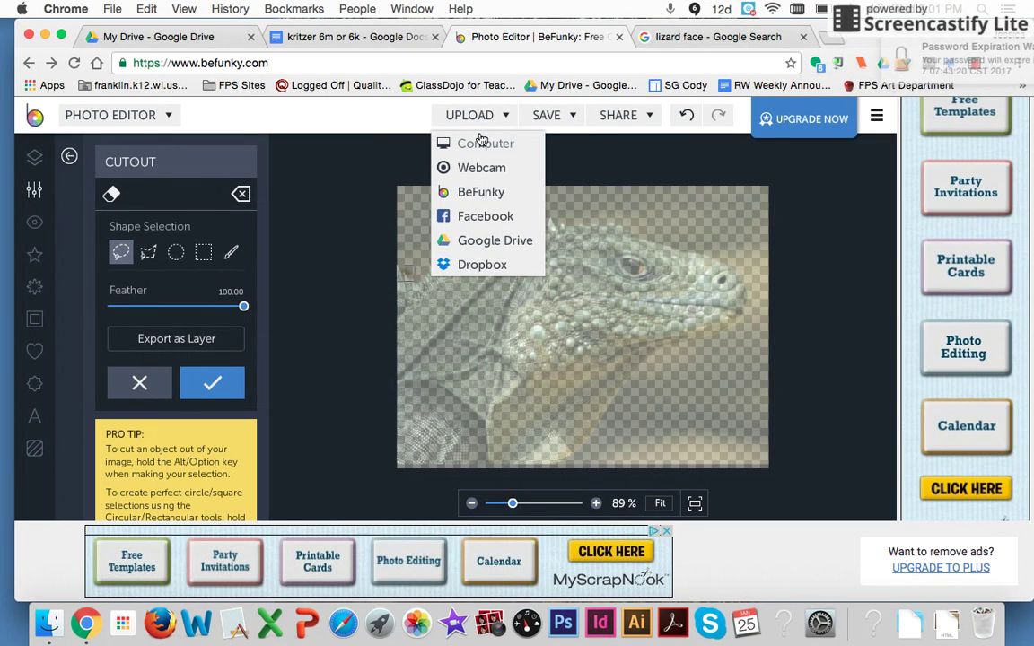
pyautogui.click(486, 152)
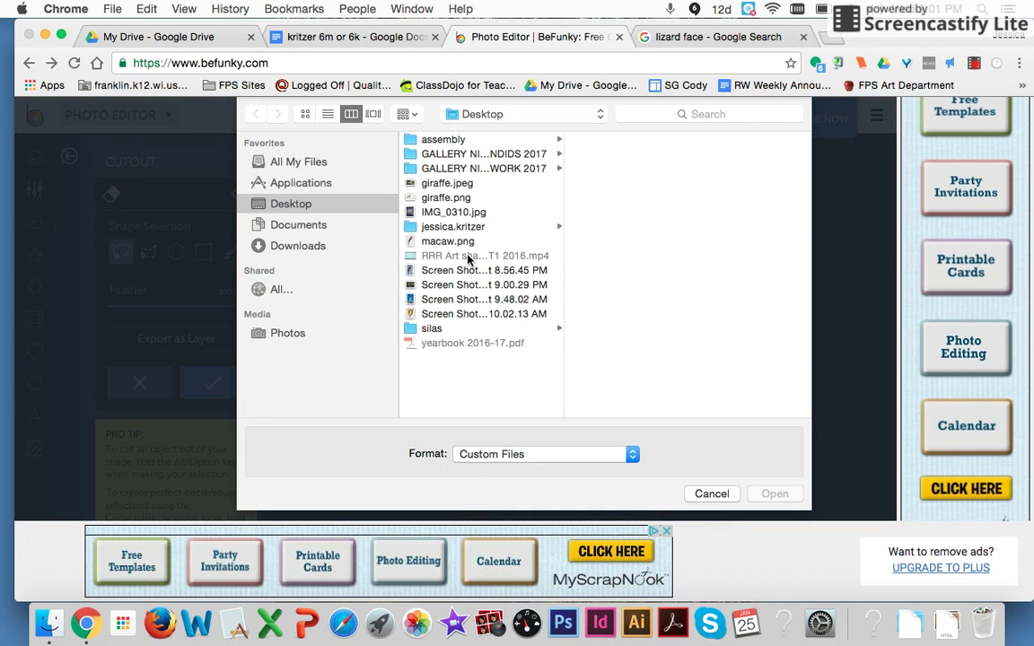
pyautogui.click(437, 214)
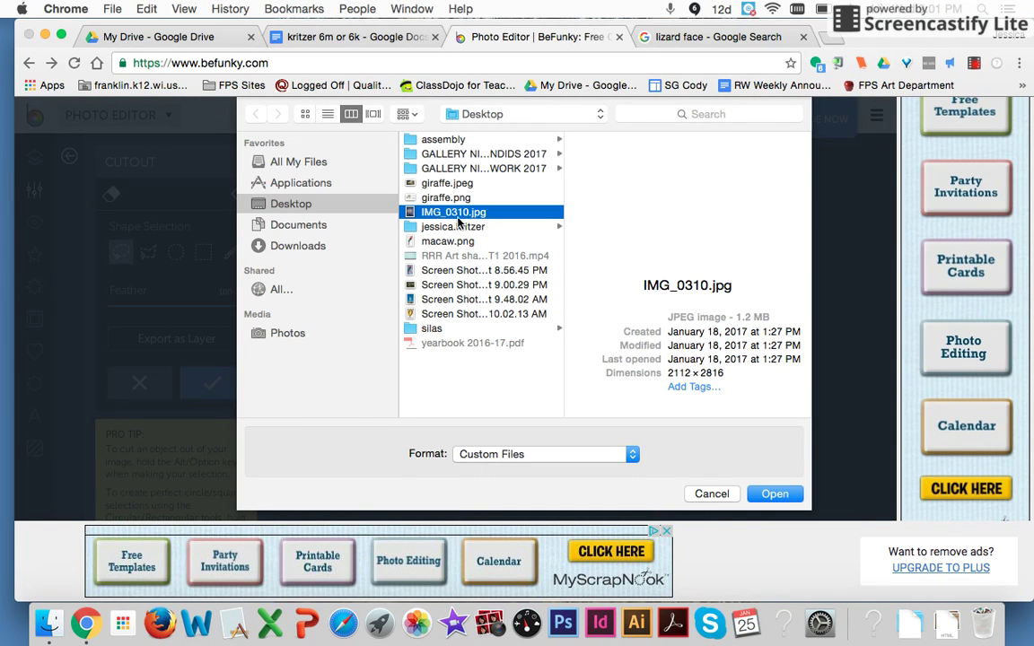
pyautogui.click(463, 286)
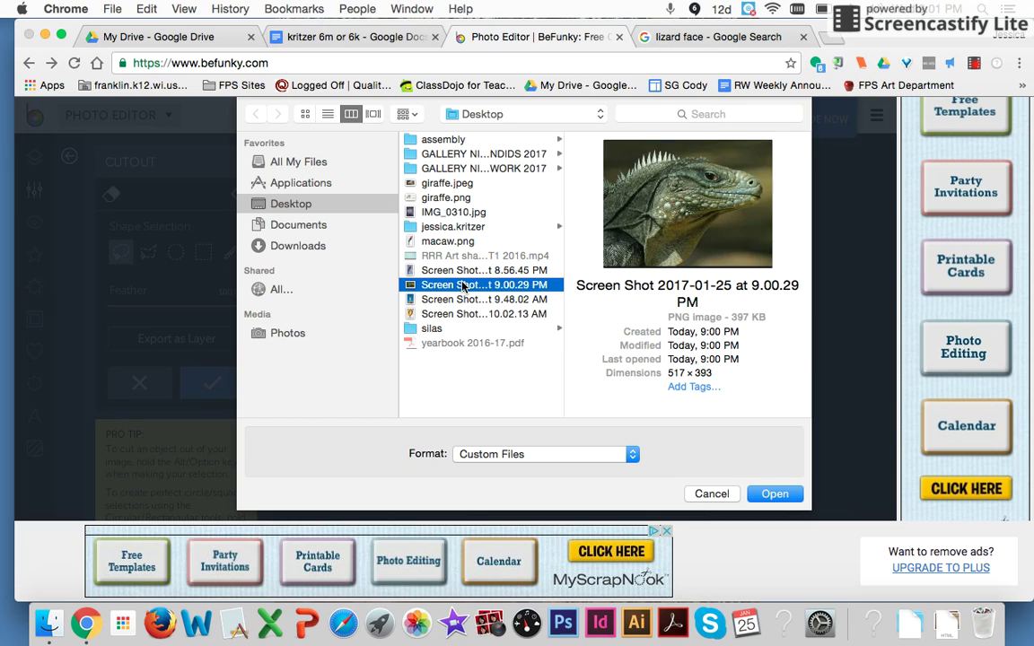
pyautogui.click(771, 494)
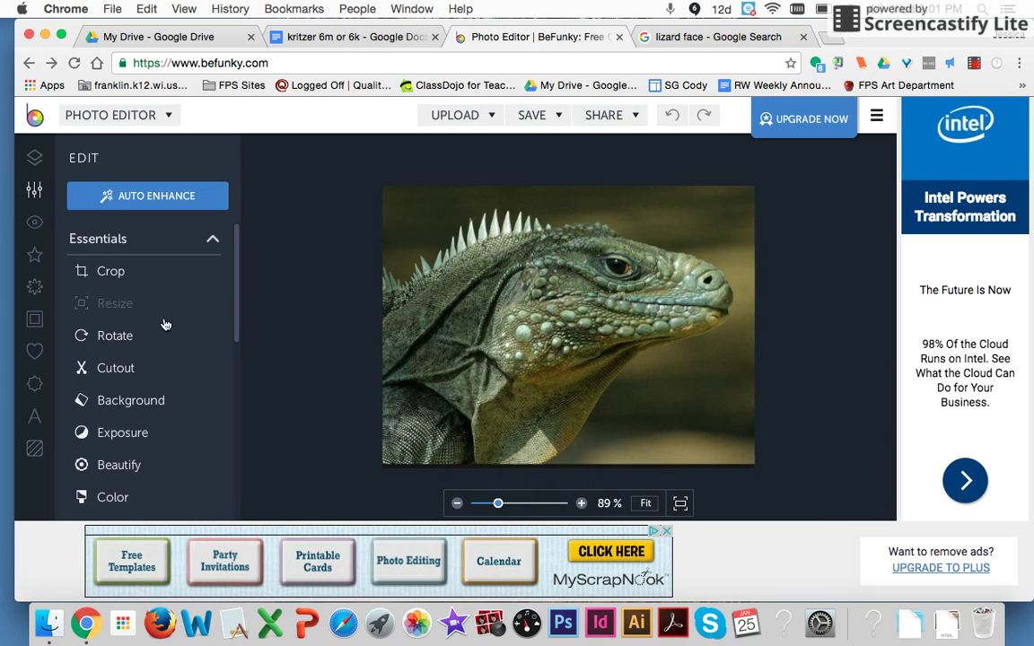
# - Use Cutout with the freehand lasso to outline the lizard's head and neck, leaving out the background
pyautogui.click(126, 368)
pyautogui.moveTo(395, 286)
pyautogui.mouseDown()
pyautogui.moveTo(433, 258)
pyautogui.moveTo(445, 269)
pyautogui.moveTo(490, 216)
pyautogui.moveTo(505, 225)
pyautogui.moveTo(518, 215)
pyautogui.moveTo(679, 242)
pyautogui.moveTo(763, 298)
pyautogui.moveTo(670, 341)
pyautogui.moveTo(554, 463)
pyautogui.moveTo(416, 464)
pyautogui.moveTo(394, 436)
pyautogui.moveTo(404, 336)
pyautogui.moveTo(377, 260)
pyautogui.mouseUp()
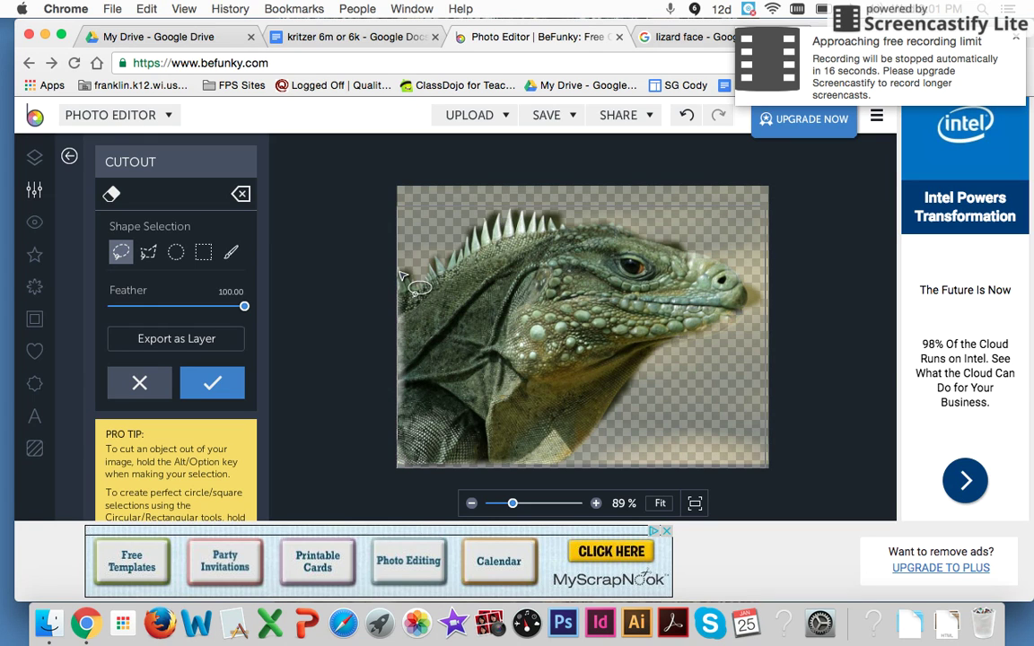
# - Save the lizard cutout to the computer's Desktop as a PNG named "lizard"
pyautogui.click(556, 114)
pyautogui.click(552, 145)
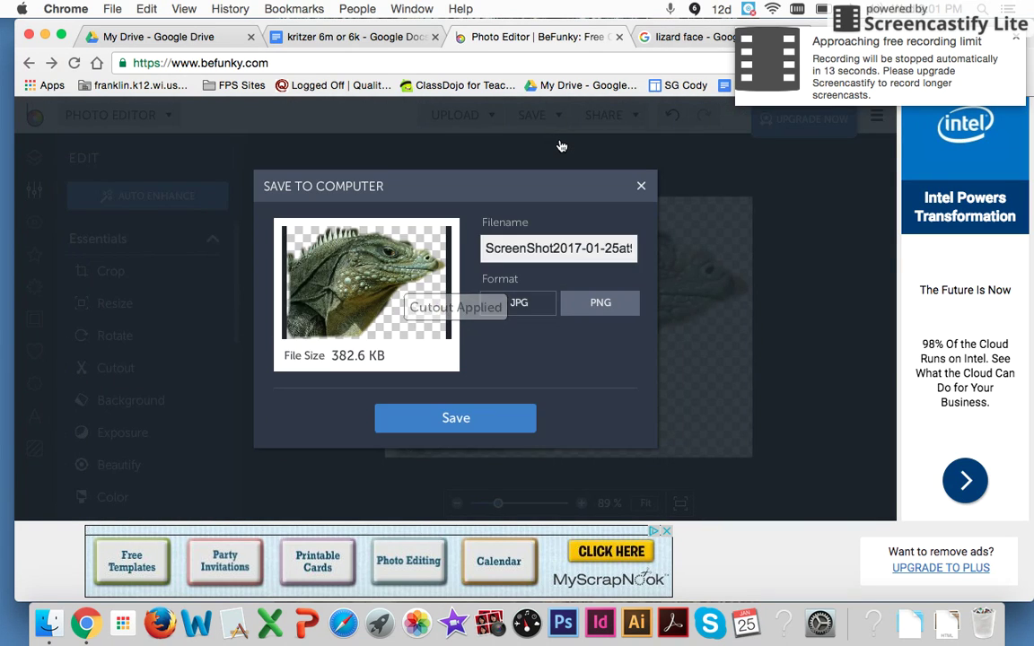
pyautogui.moveTo(484, 250); pyautogui.dragTo(714, 236)
pyautogui.write('lizard')
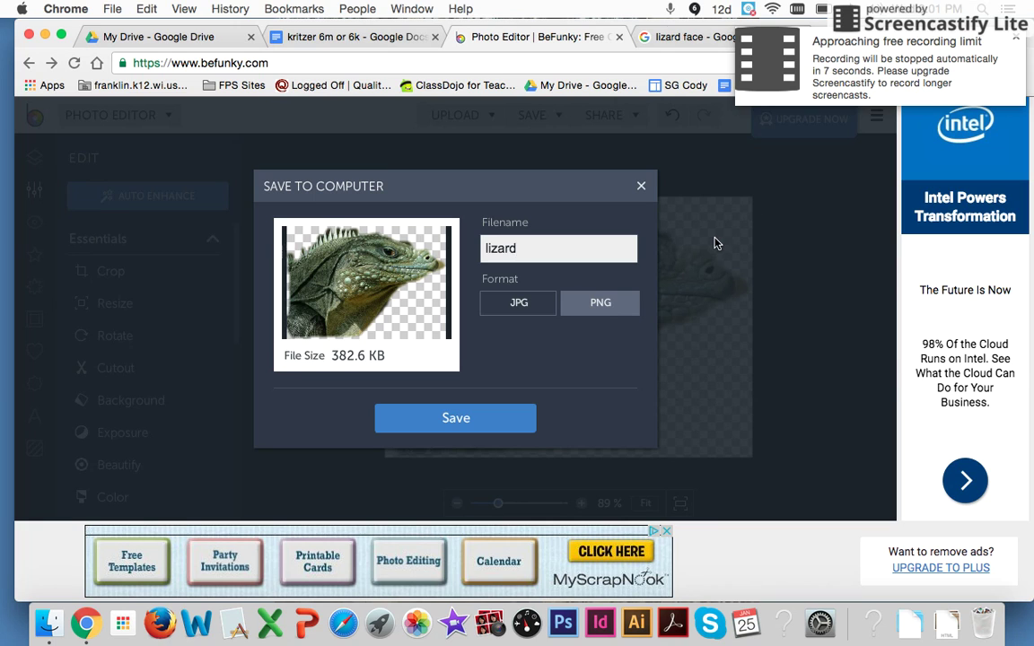
pyautogui.click(473, 429)
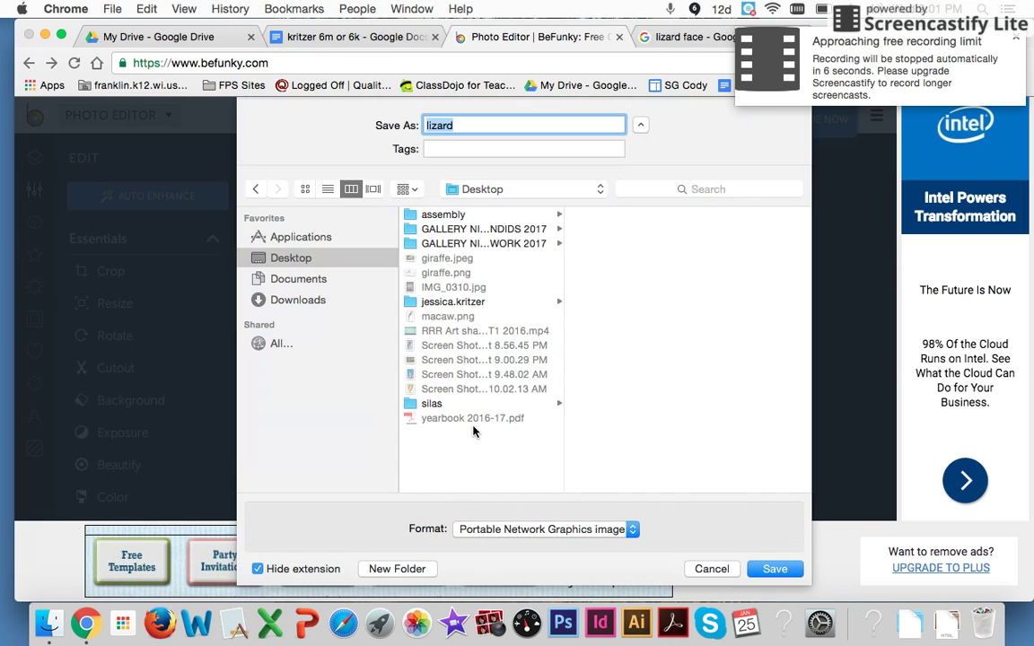
pyautogui.click(776, 570)
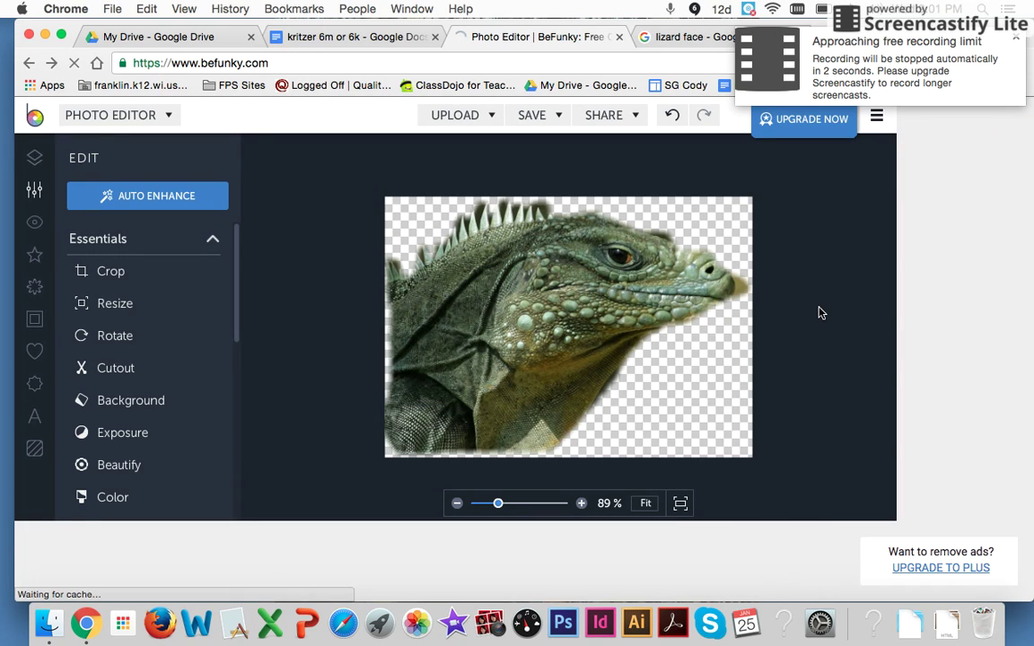